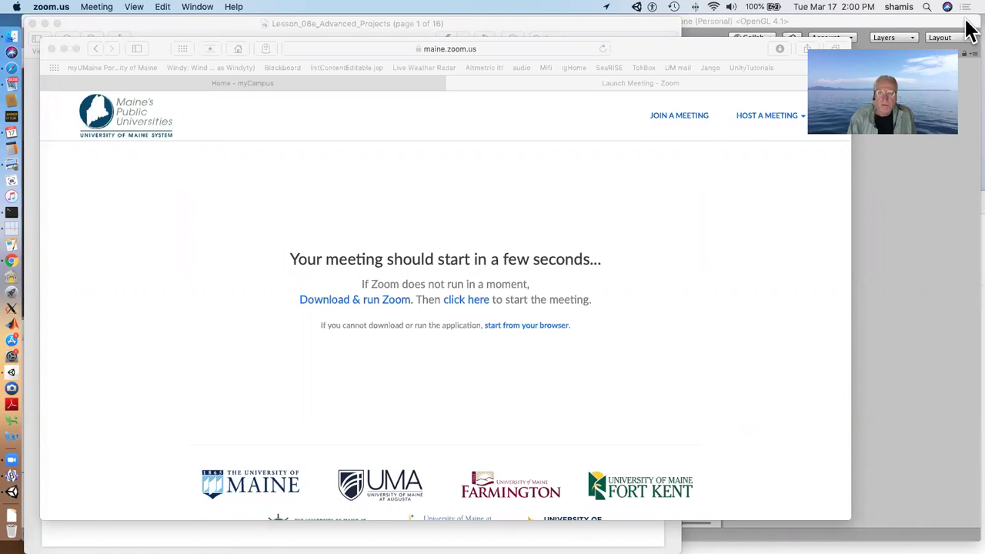
# Step: From Mission Control, bring the Lesson_08e_Advanced_Projects PDF in Preview to the front
pyautogui.hotkey('ctrl', 'Up')
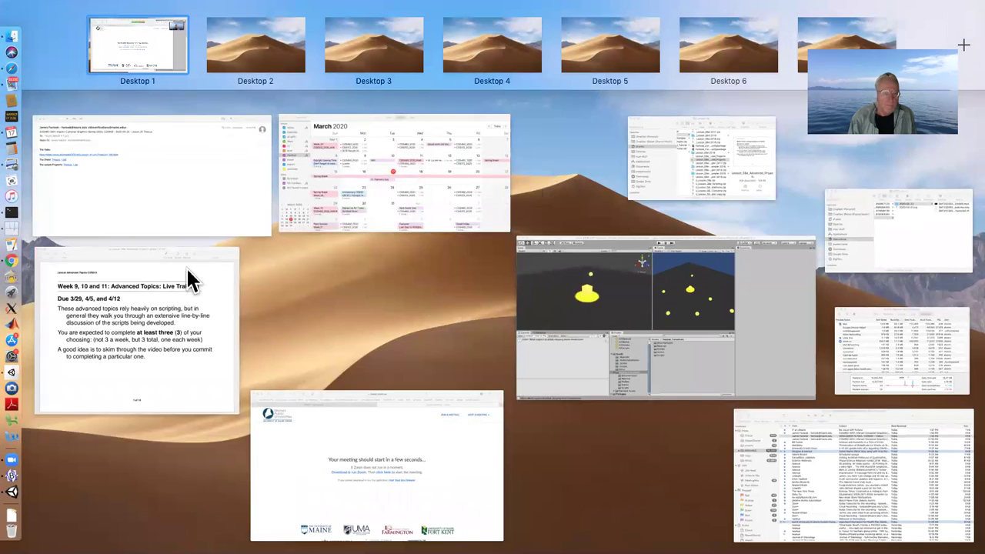
pyautogui.click(190, 248)
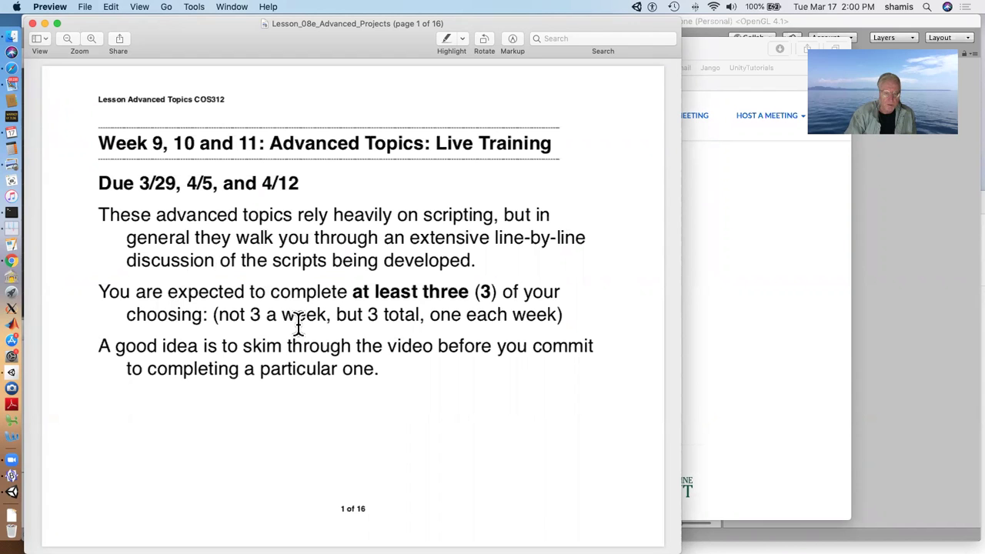
# Step: Scroll the lesson PDF to page 3, listing Physics, Audio, Animation, UI and Navigation topics
pyautogui.scroll(-3, 298, 320)
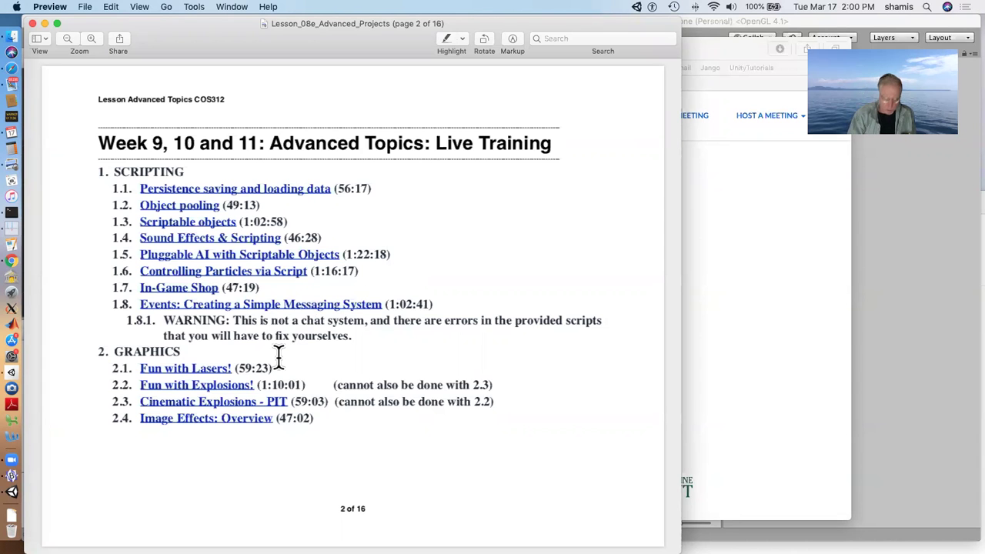
pyautogui.scroll(-3, 279, 356)
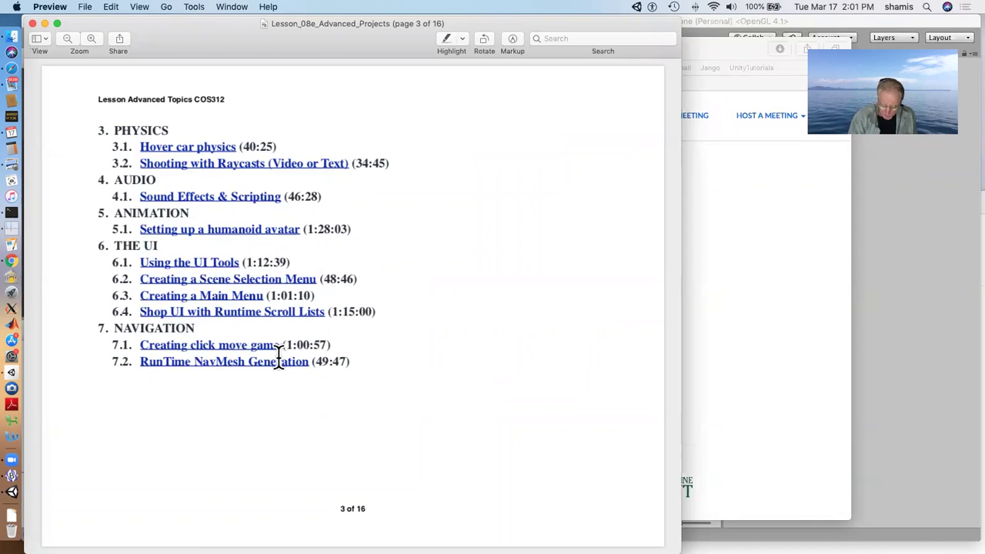
# Step: Advance the lesson PDF to page 4, on packaging into a single LastName_Topic folder
pyautogui.hotkey('alt', 'Down')
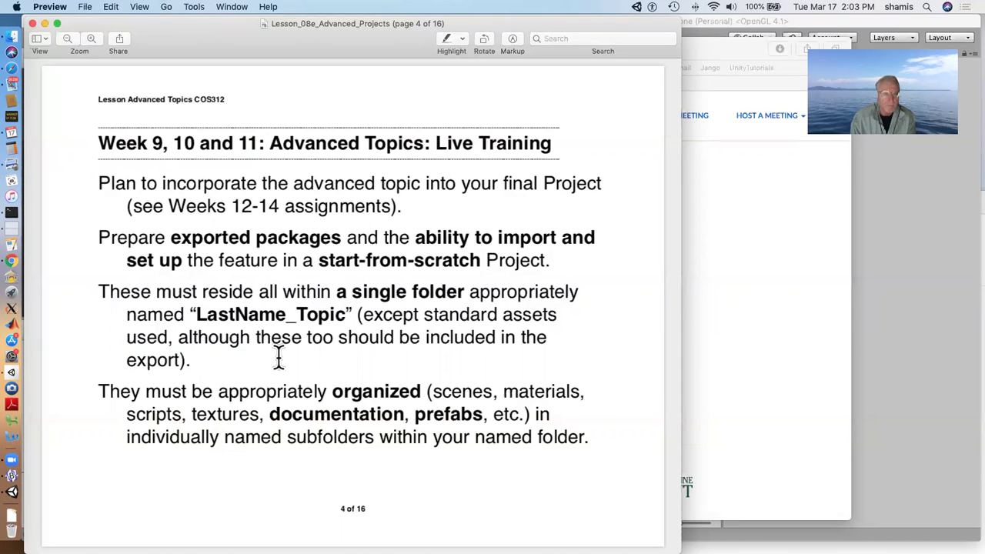
# Step: Advance to page 5, on including the Unity version in package names
pyautogui.press('Down')
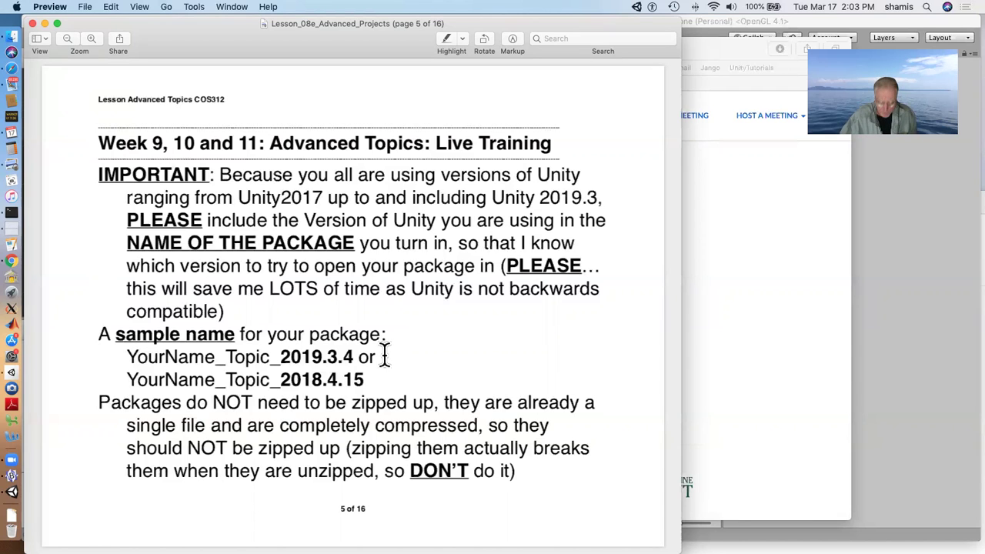
# Step: Advance to page 6, on package documentation and the one-page experience write-up
pyautogui.press('Down')
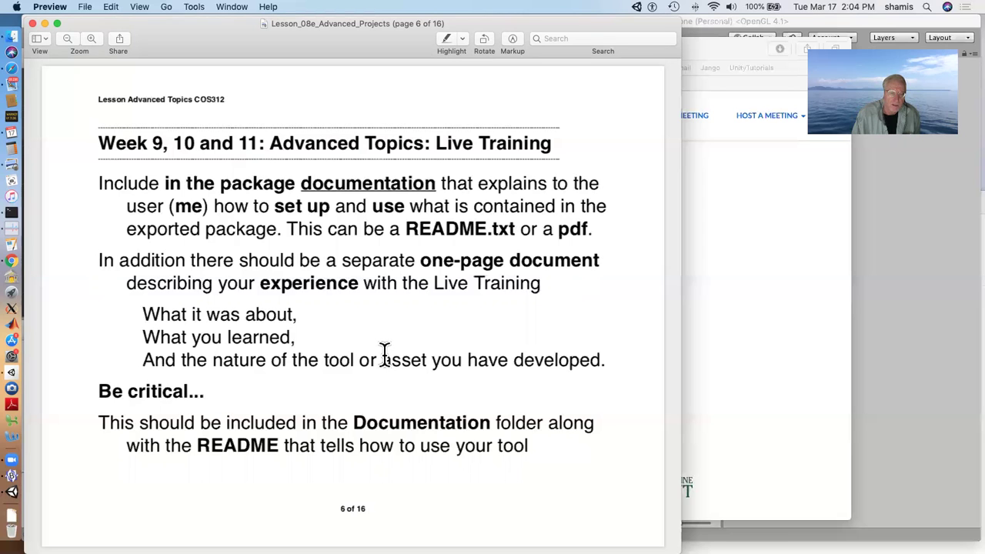
# Step: Advance to page 7, on the lightweight demo scene with an assembled prefab
pyautogui.press('Right')
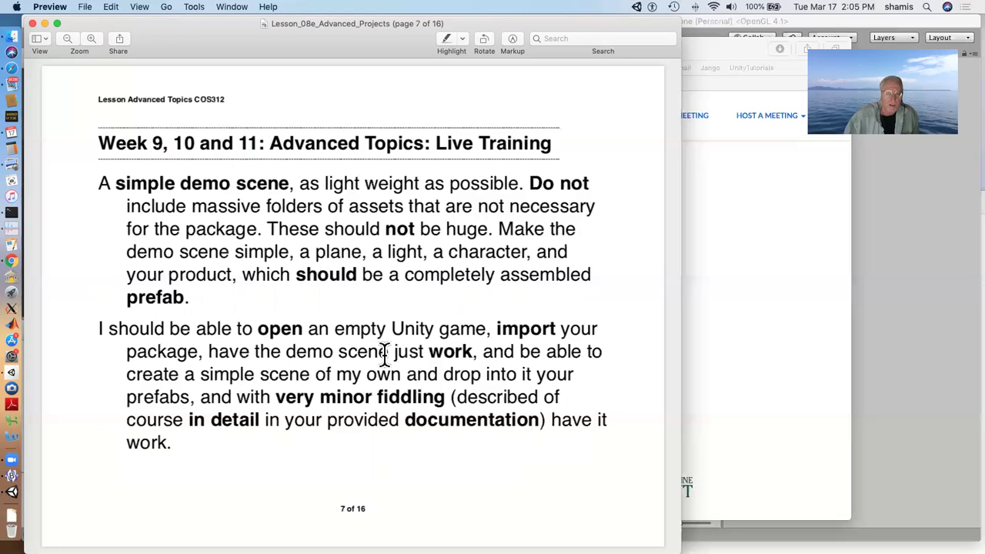
# Step: Advance through page 8 to page 9, the GOTCHA slide on unexported tags, layers and build settings
pyautogui.press('Down')
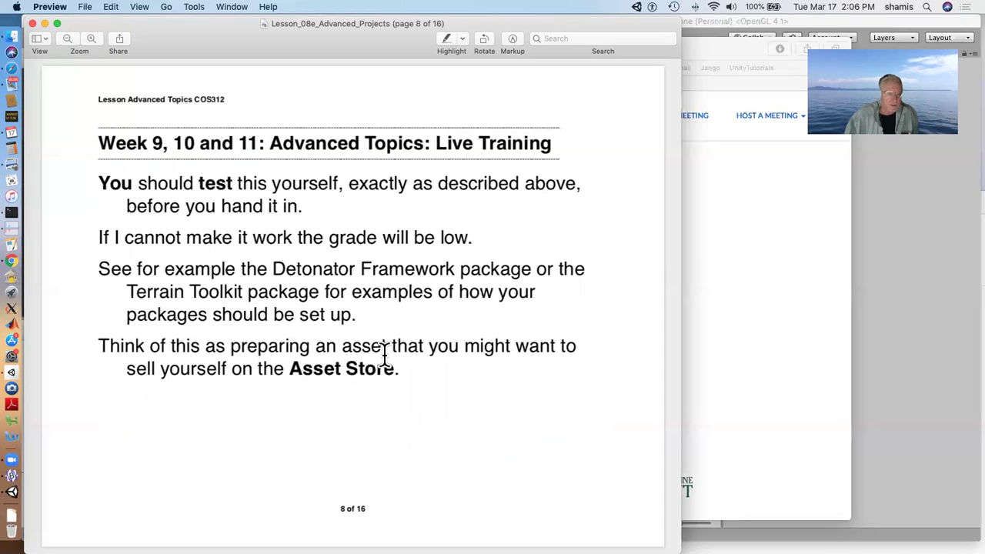
pyautogui.press('Down')
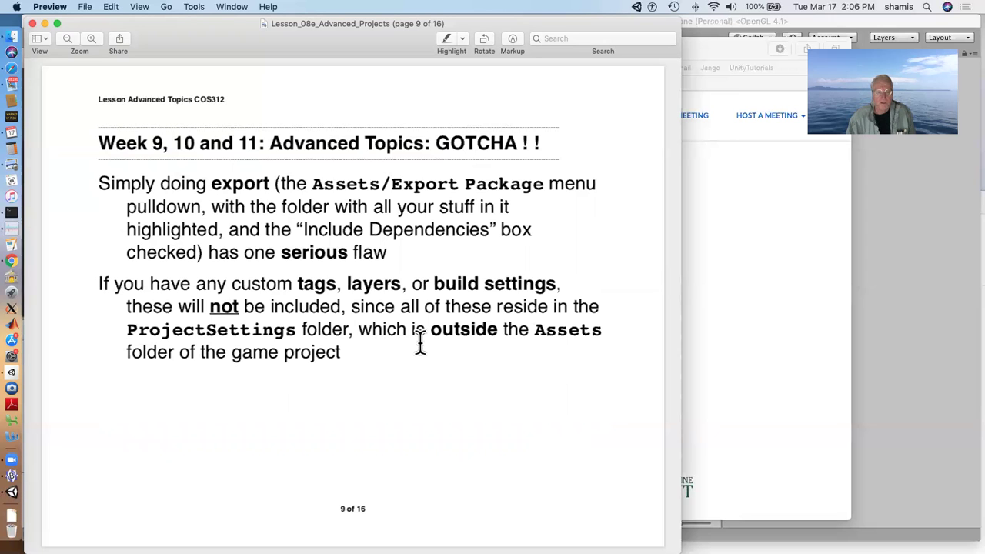
# Step: In Unity, select the Fastook_Coroutines folder and start Assets > Export Package
pyautogui.click(878, 341)
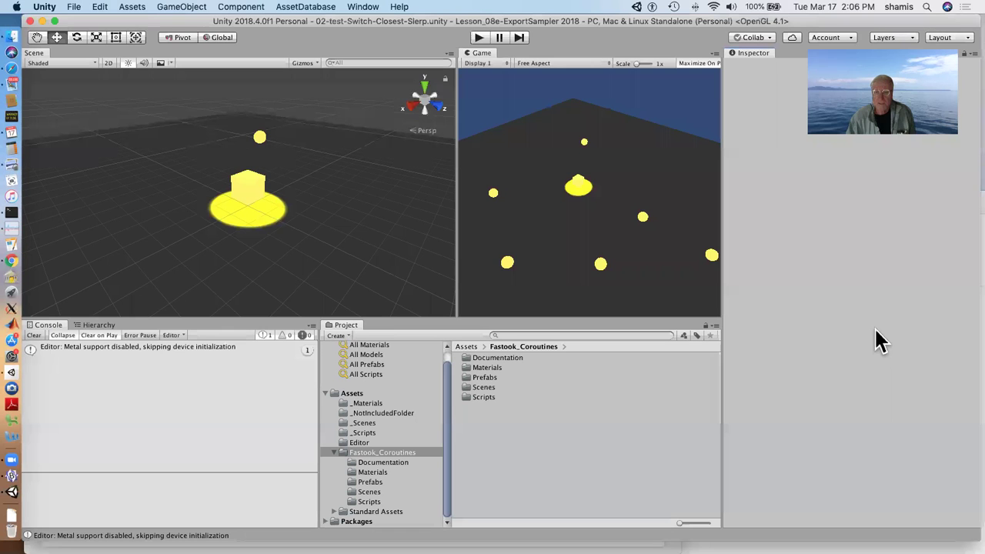
pyautogui.click(132, 9)
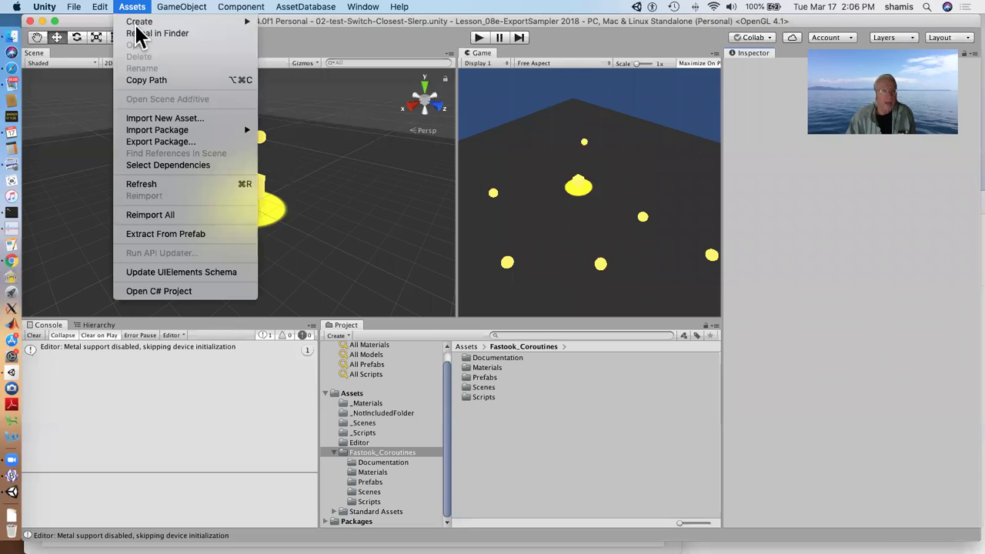
pyautogui.click(502, 405)
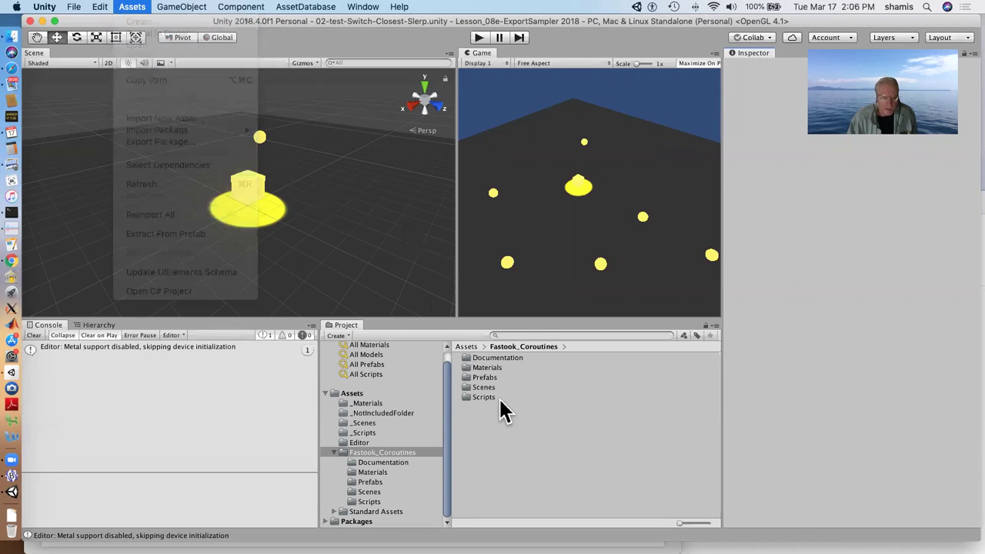
pyautogui.click(368, 452)
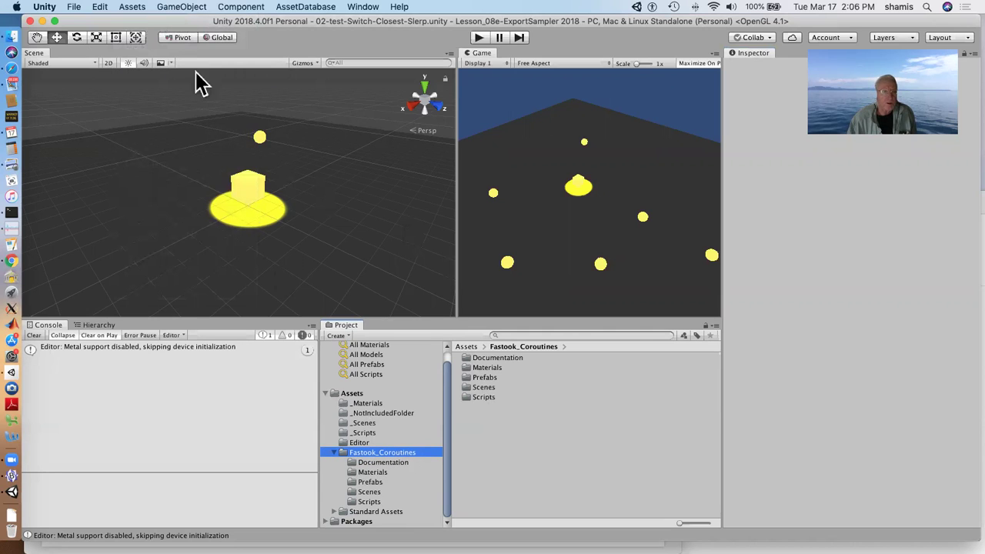
pyautogui.click(133, 8)
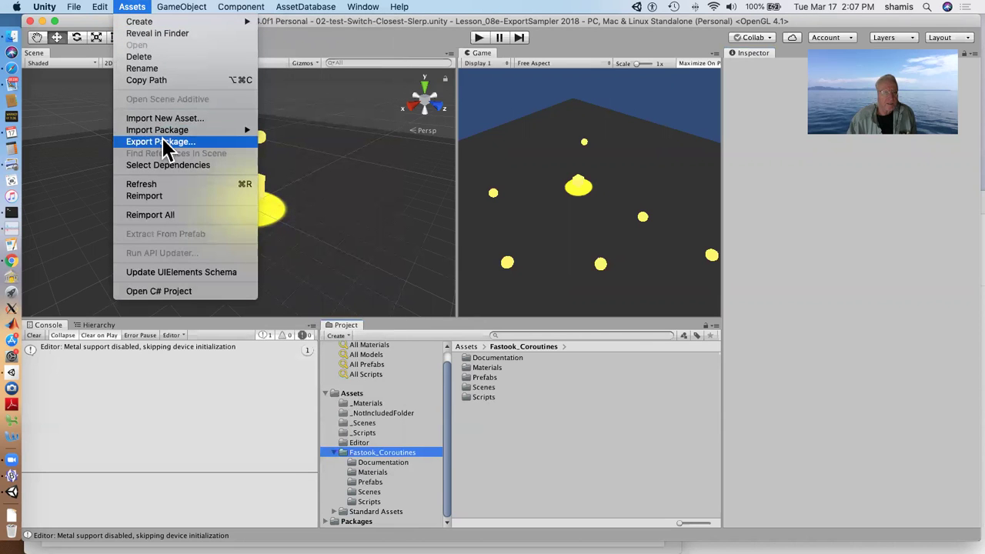
pyautogui.click(163, 141)
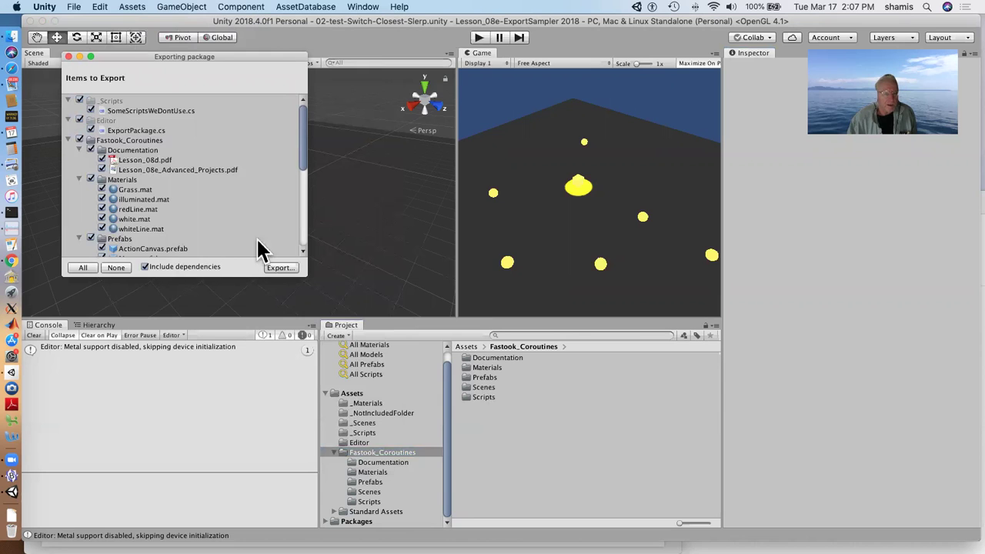
# Step: Review the Fastook_Coroutines items to export, then close the export window without exporting
pyautogui.moveTo(302, 149); pyautogui.dragTo(299, 233)
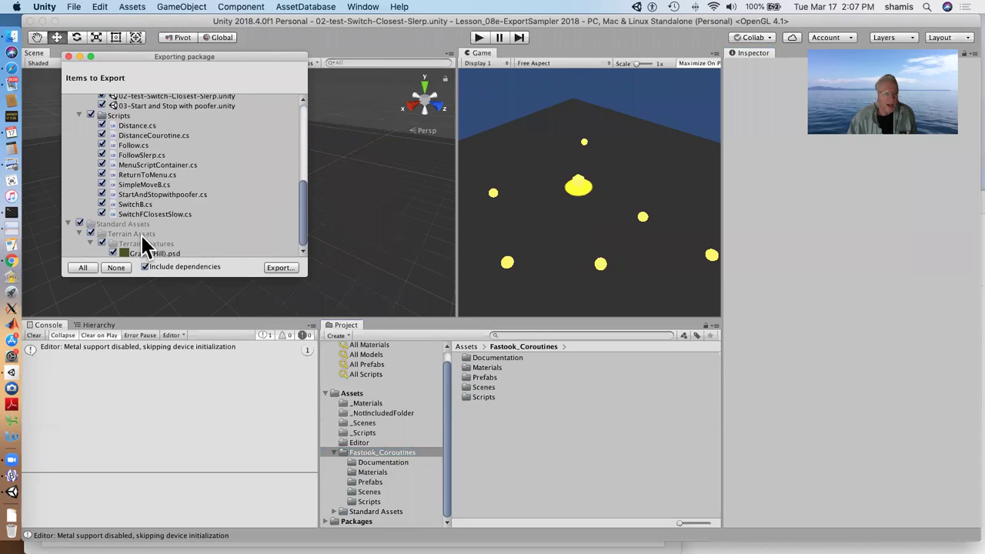
pyautogui.scroll(5, 188, 204)
pyautogui.scroll(1, 189, 204)
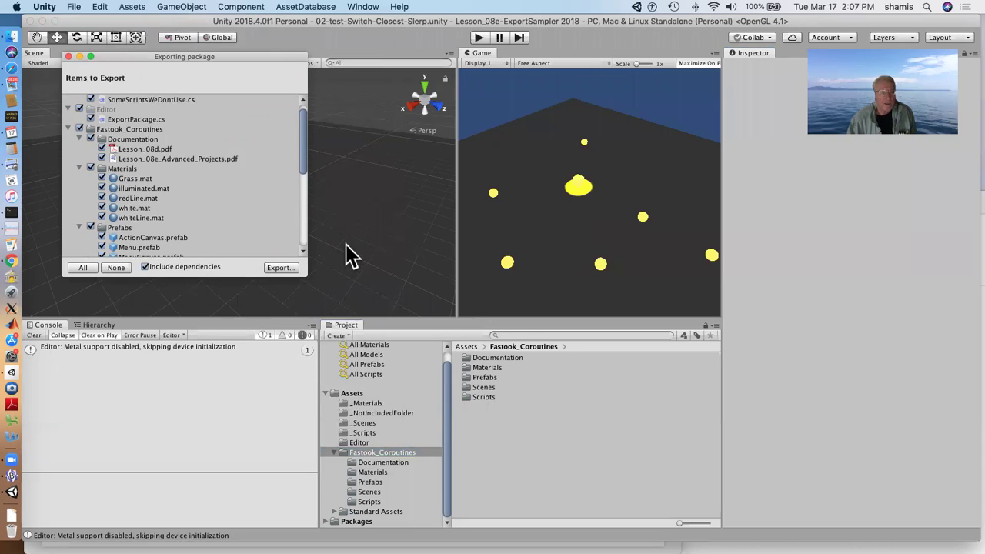
pyautogui.click(67, 56)
# Step: Return to the Preview lecture slides at page 9 via Mission Control
pyautogui.moveTo(968, 17)
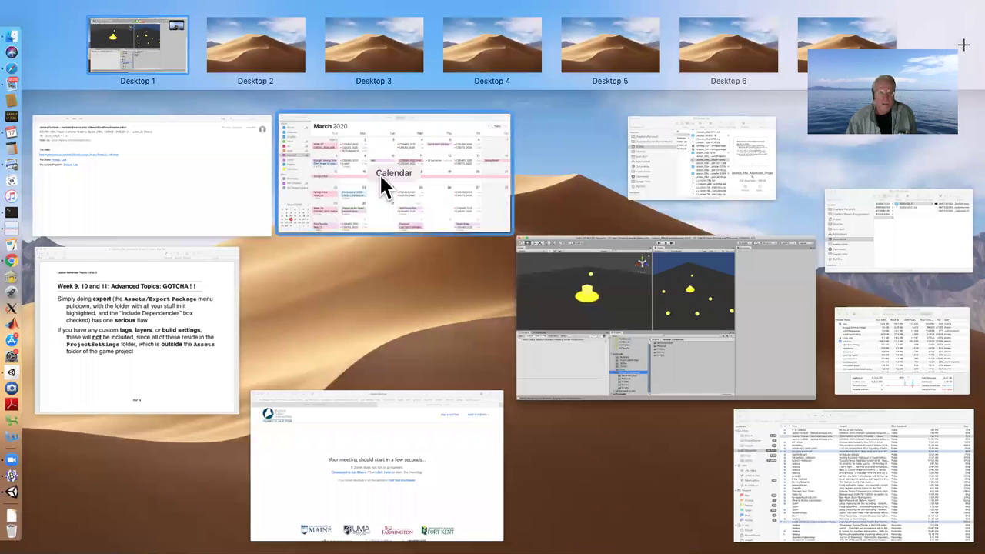
pyautogui.click(182, 284)
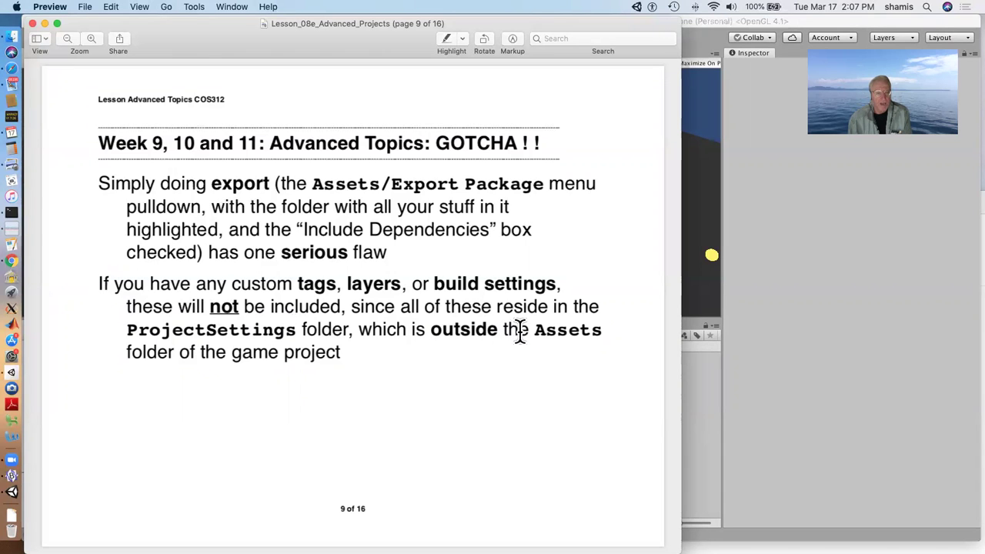
# Step: Show the Lesson_08e-ExportSampler 2018 ProjectSettings .asset files in Finder, then return to the slides
pyautogui.click(13, 40)
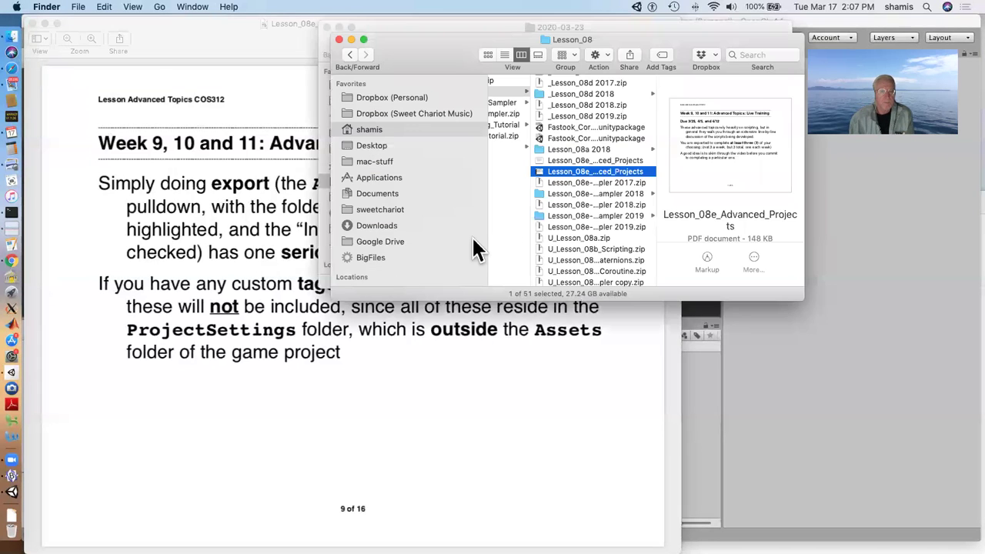
pyautogui.click(594, 193)
pyautogui.scroll(-5, 737, 219)
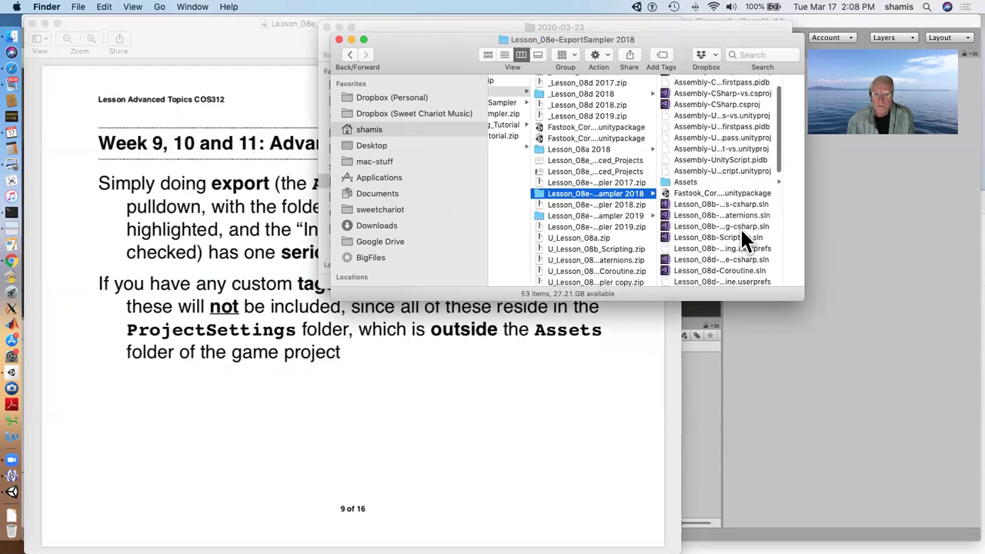
pyautogui.scroll(-2, 727, 225)
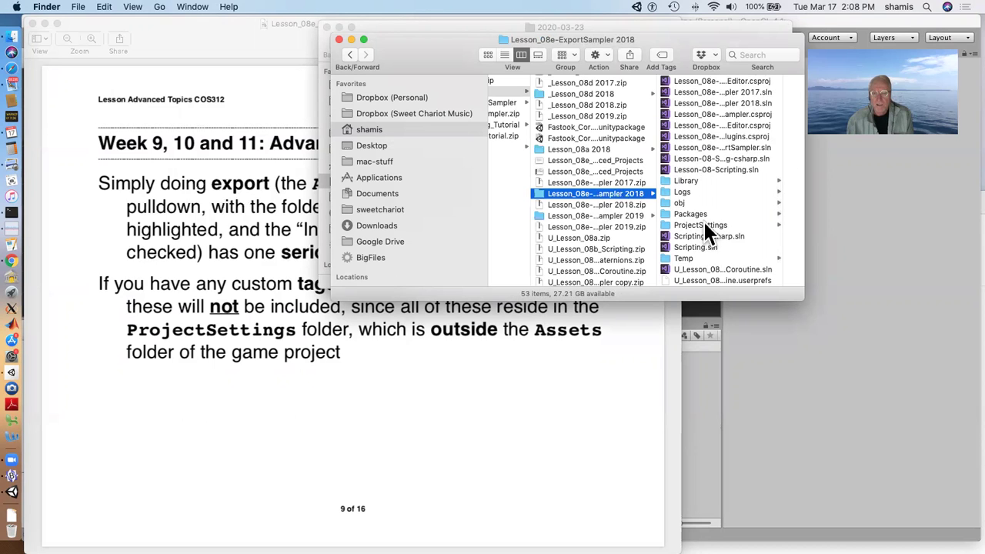
pyautogui.click(703, 221)
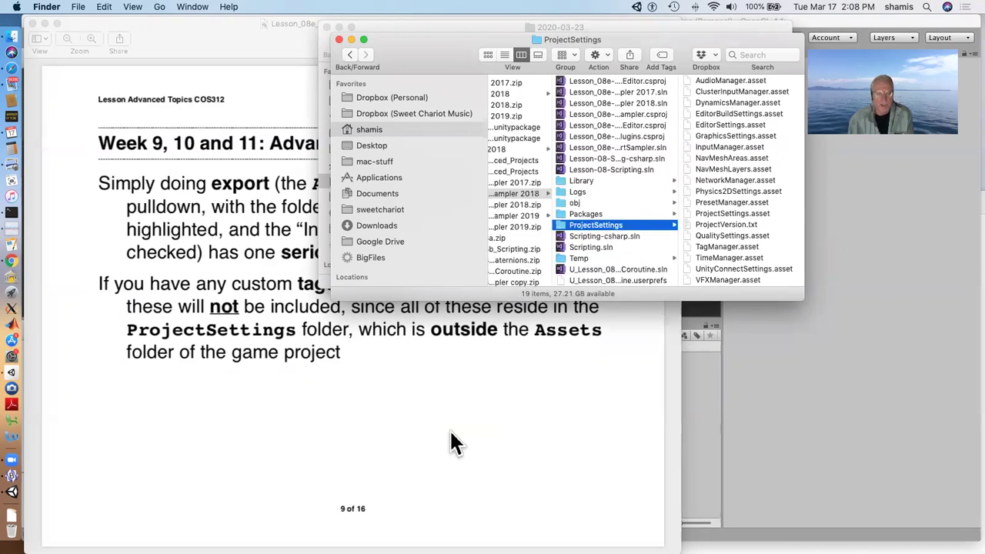
pyautogui.click(396, 374)
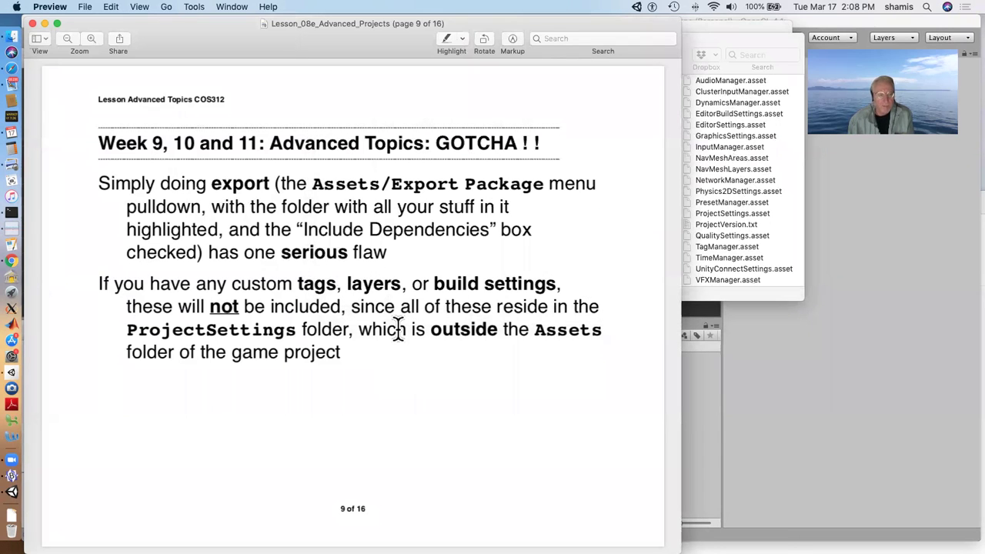
# Step: Advance the slides from page 9 to page 11 on Editor scripts
pyautogui.press('Down')
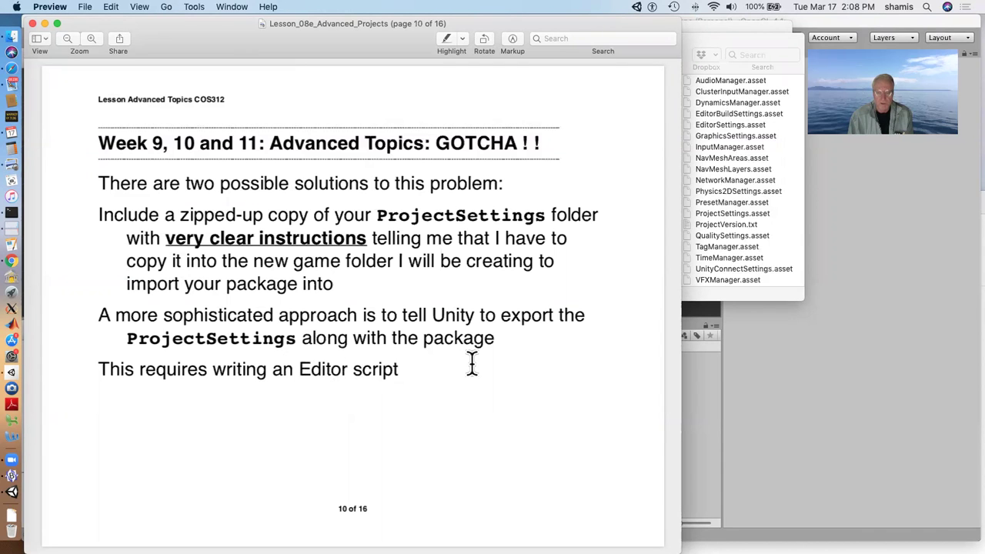
pyautogui.press('Down')
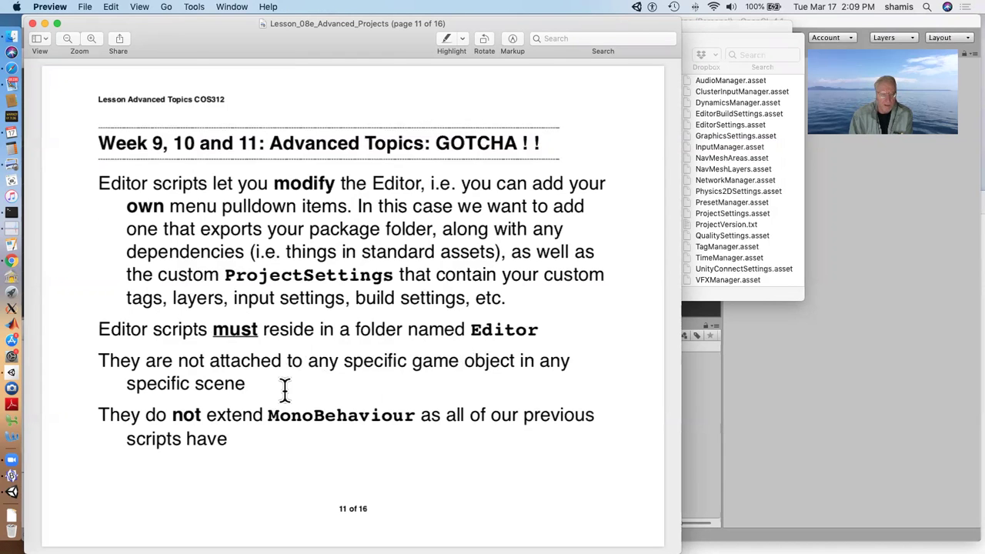
# Step: Go to slide page 12 on the Coroutines project, then bring Unity forward
pyautogui.press('Down')
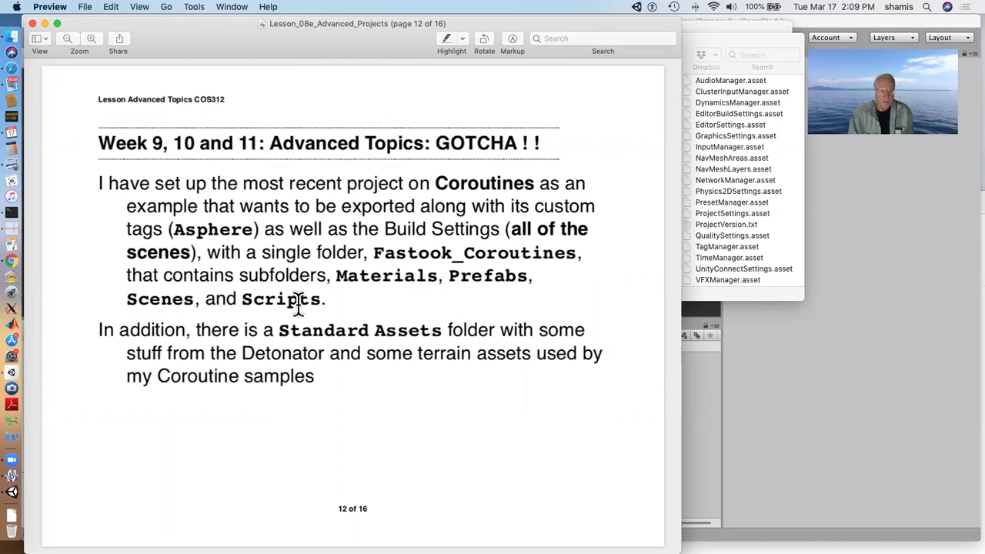
pyautogui.click(777, 377)
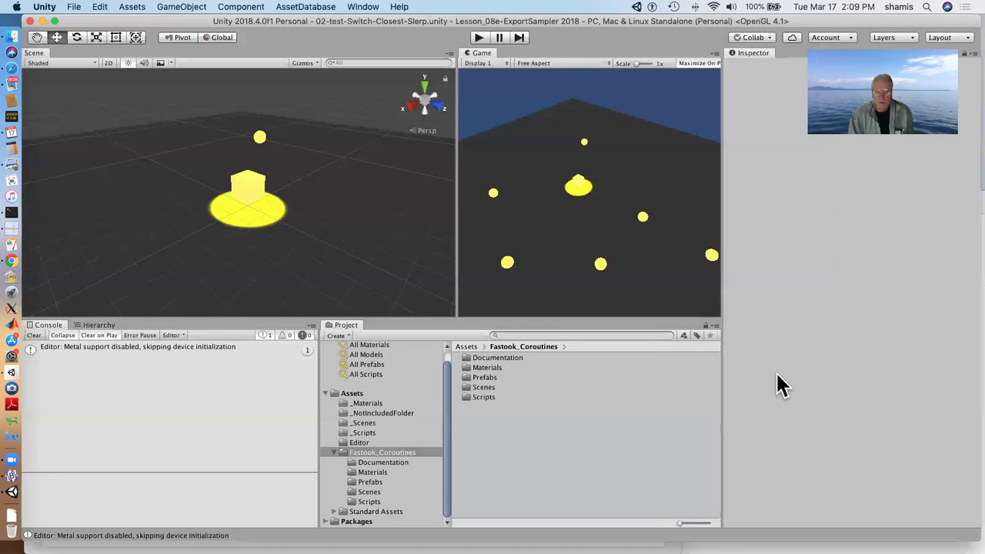
# Step: Browse the Documentation, Materials, Prefabs, Scenes and Scripts folders under Fastook_Coroutines
pyautogui.click(394, 462)
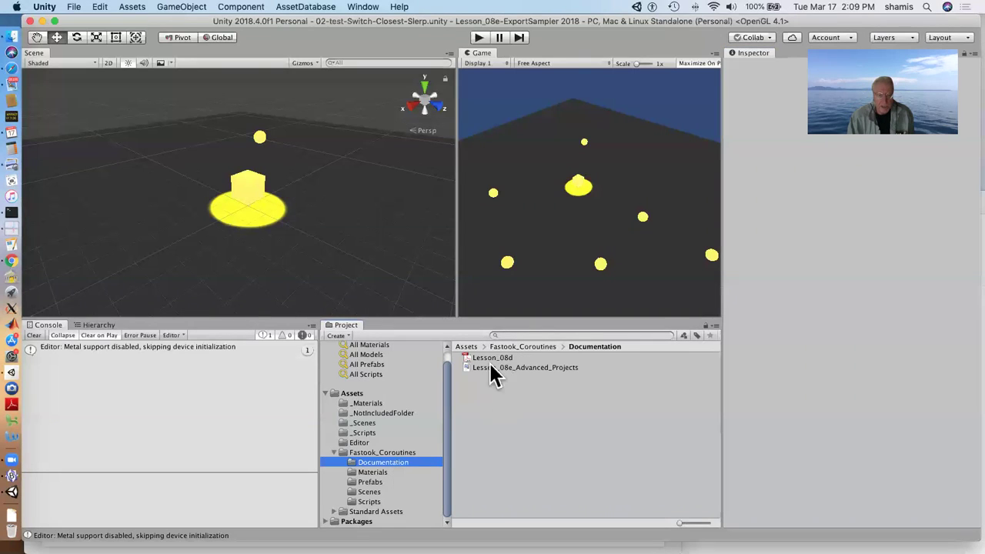
pyautogui.click(386, 470)
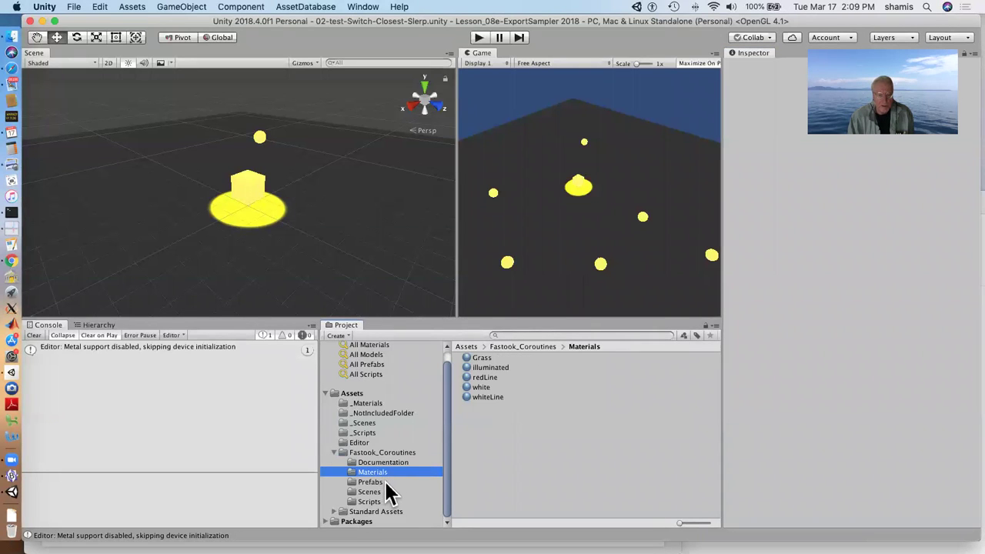
pyautogui.click(385, 482)
pyautogui.click(384, 491)
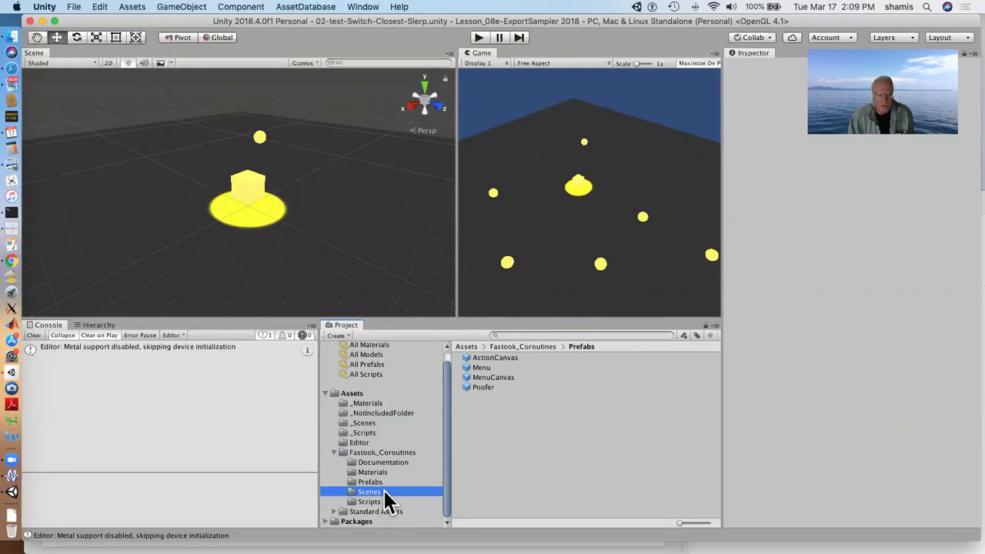
pyautogui.click(389, 501)
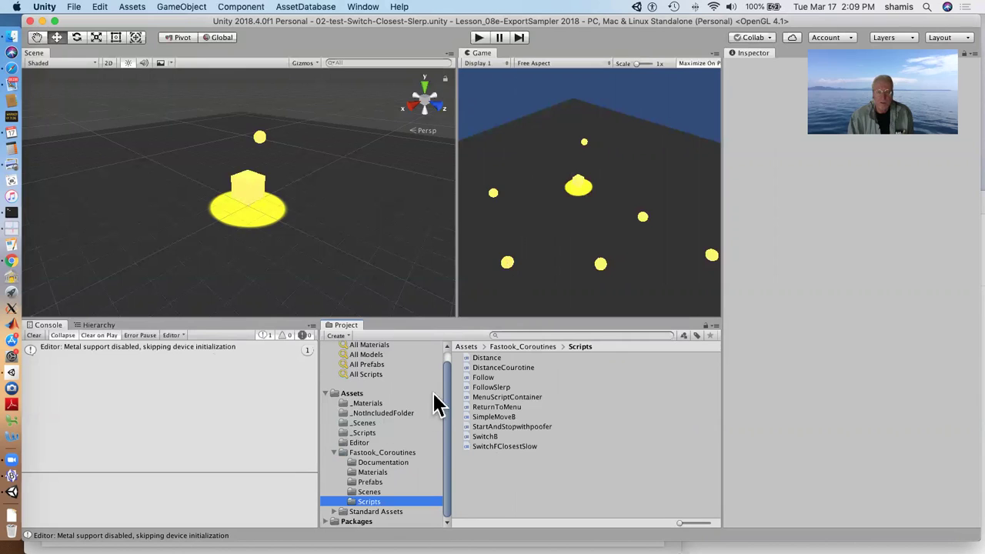
# Step: Bring the slides PDF back from Mission Control and advance to page 13's ExportPackage.cs listing
pyautogui.moveTo(972, 17)
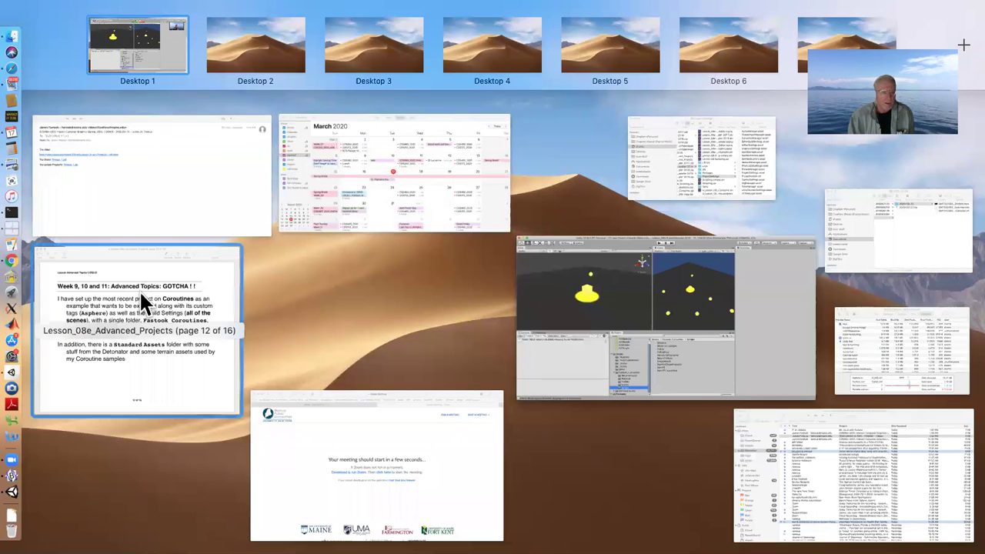
pyautogui.click(139, 289)
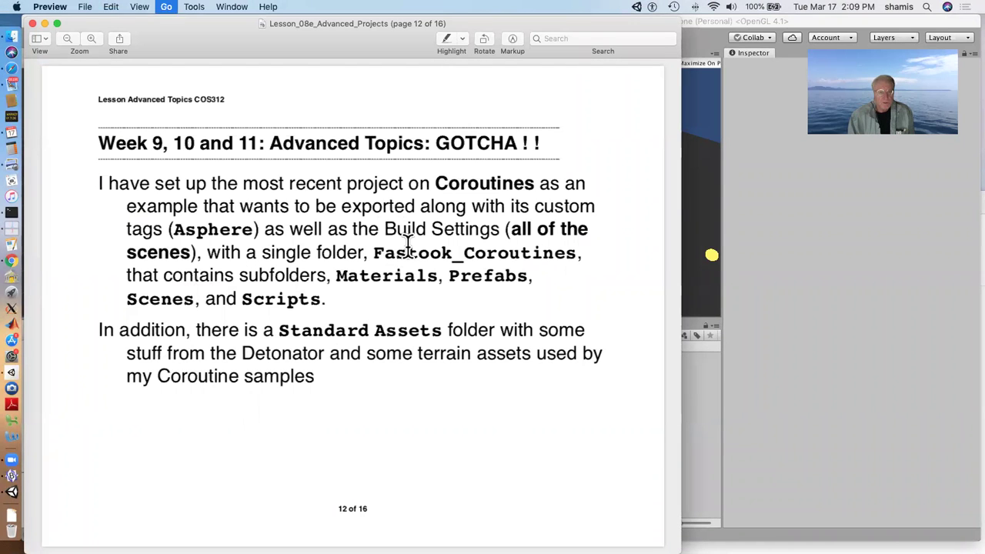
pyautogui.press('Down')
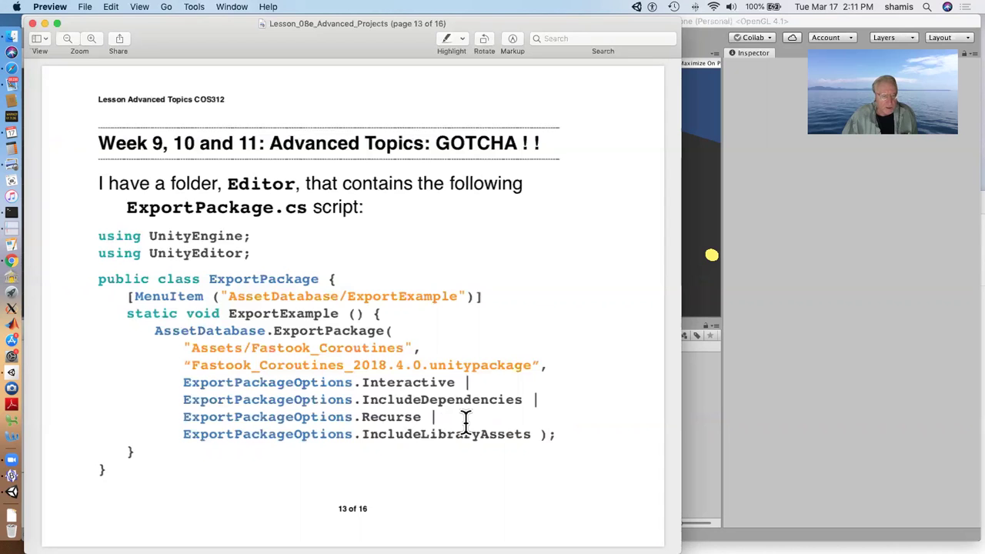
# Step: Page through to slide 16, then return to Unity and show the _Scenes folder
pyautogui.press('Down')
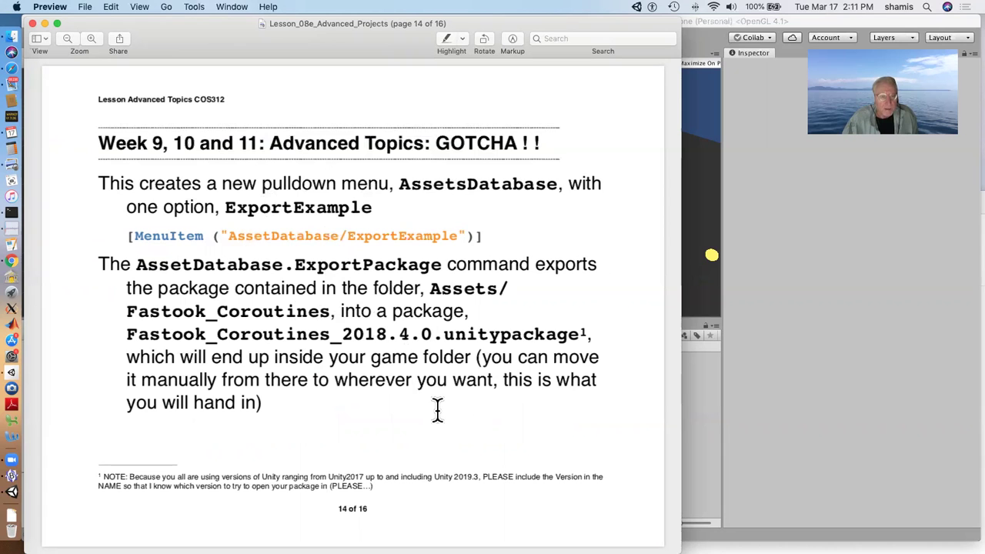
pyautogui.press('Down')
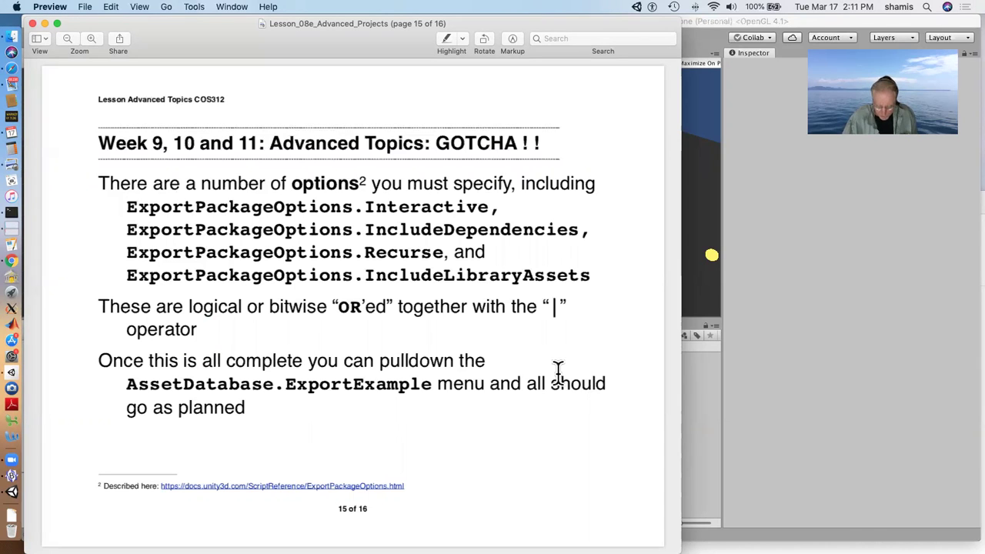
pyautogui.press('Down')
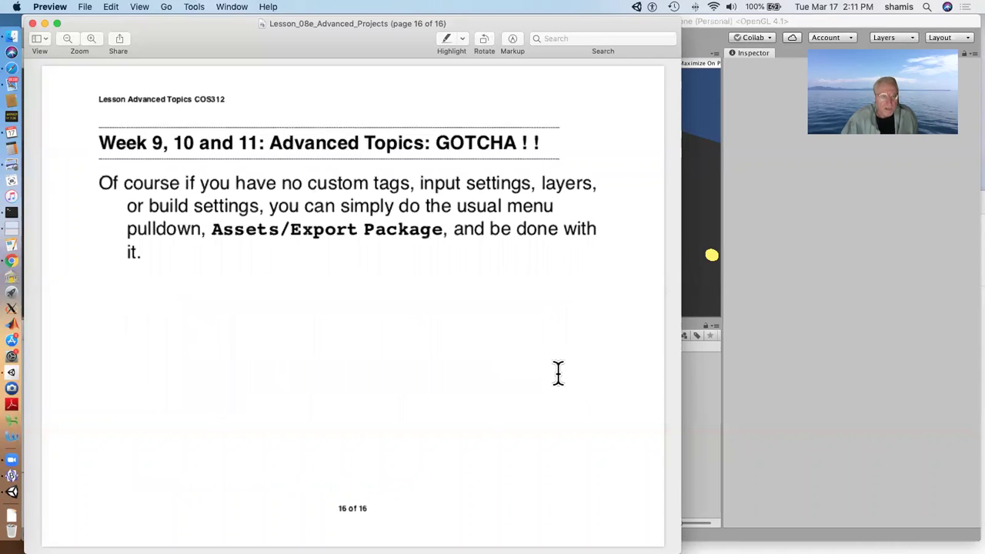
pyautogui.click(790, 329)
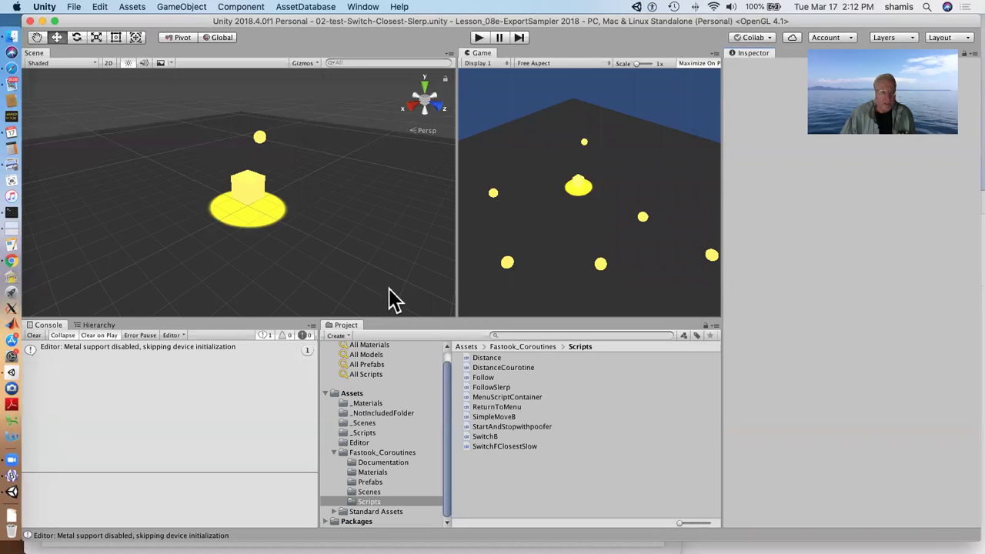
pyautogui.click(365, 423)
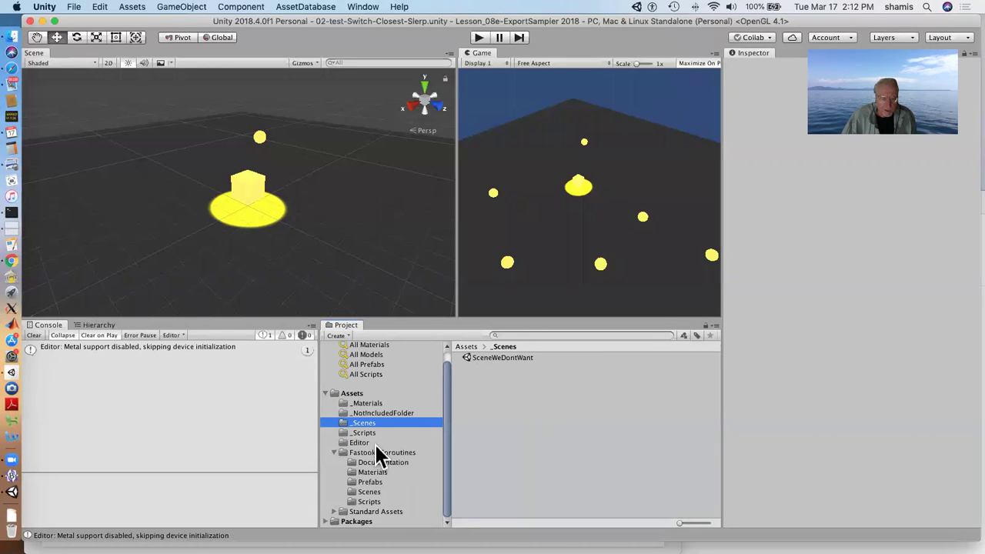
# Step: Open the 00-test-empty scene from Fastook_Coroutines > Scenes
pyautogui.click(384, 491)
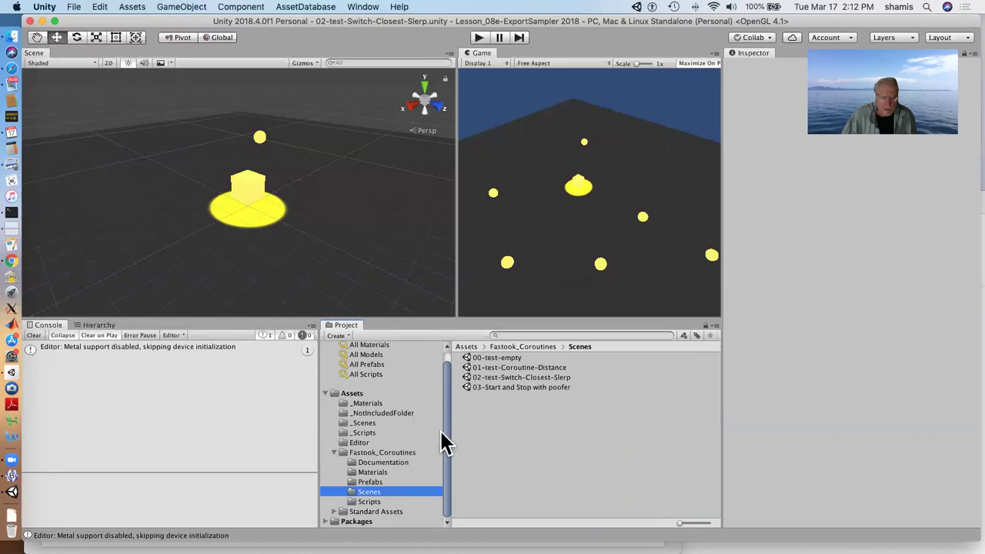
pyautogui.doubleClick(498, 358)
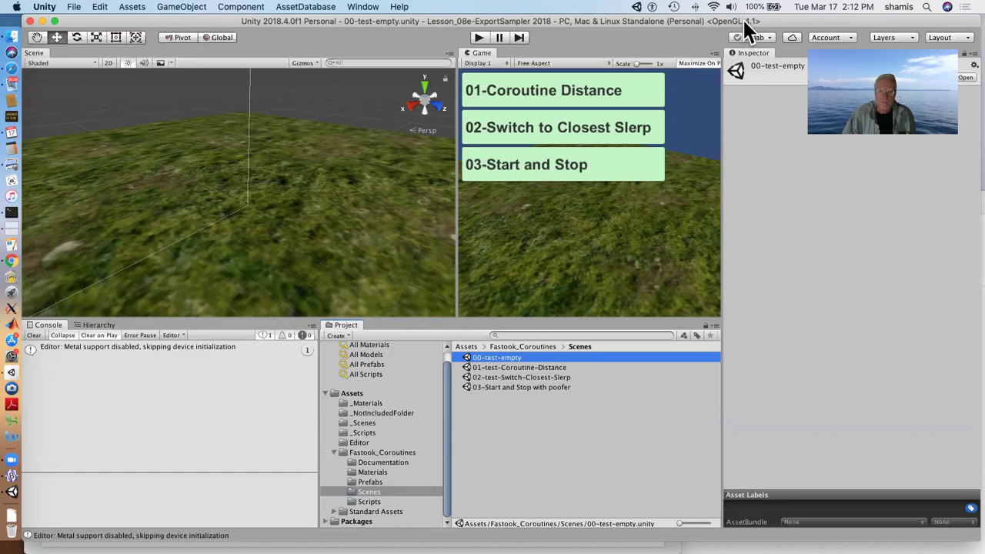
pyautogui.moveTo(744, 20); pyautogui.dragTo(738, 94)
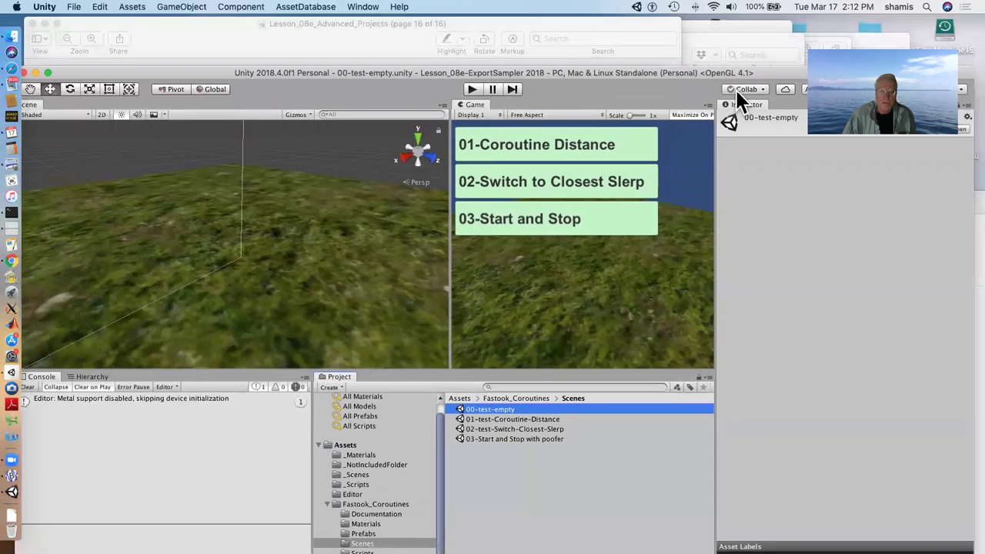
# Step: Play-test the menu's Coroutine Distance, Switch to Closest Slerp and Start and Stop buttons, then stop
pyautogui.click(471, 88)
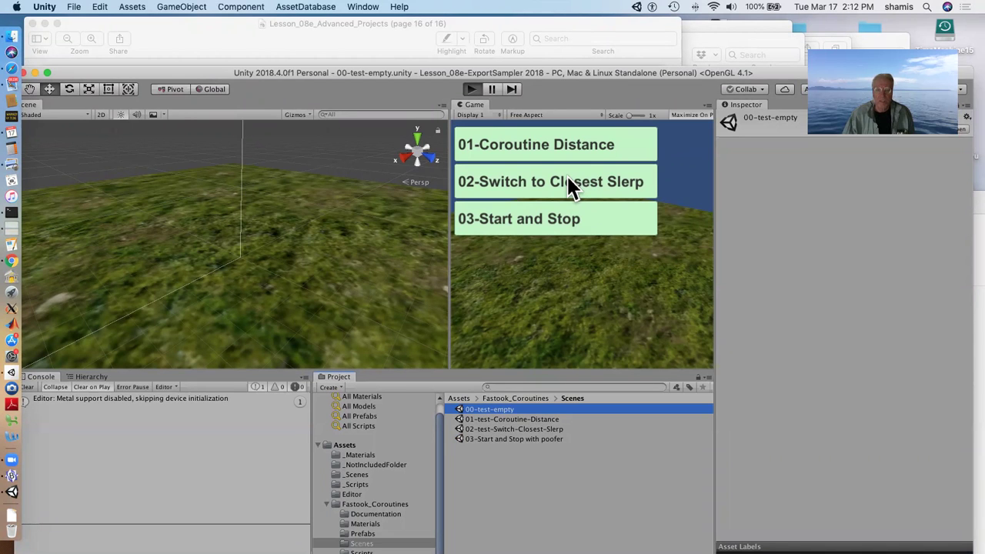
pyautogui.hotkey('shift', 'space')
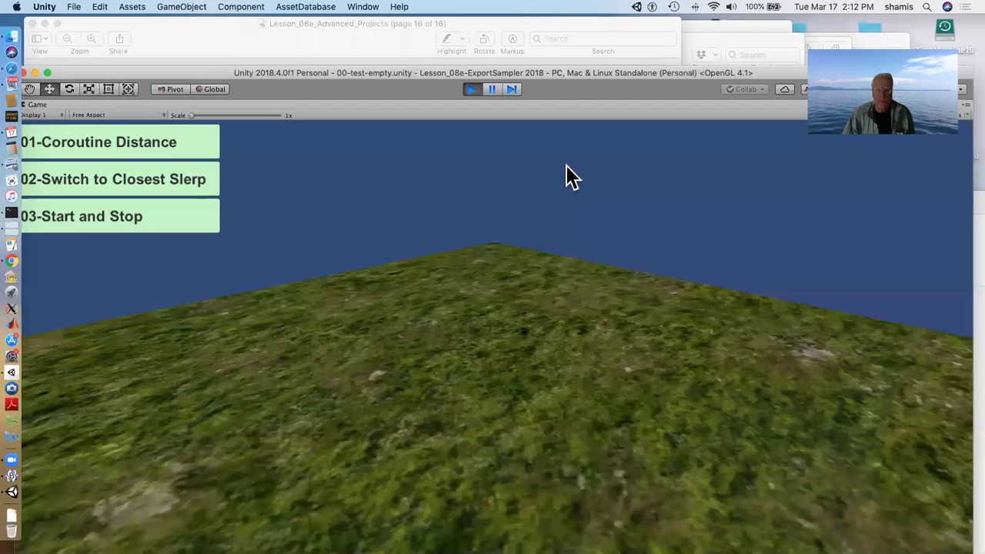
pyautogui.click(150, 146)
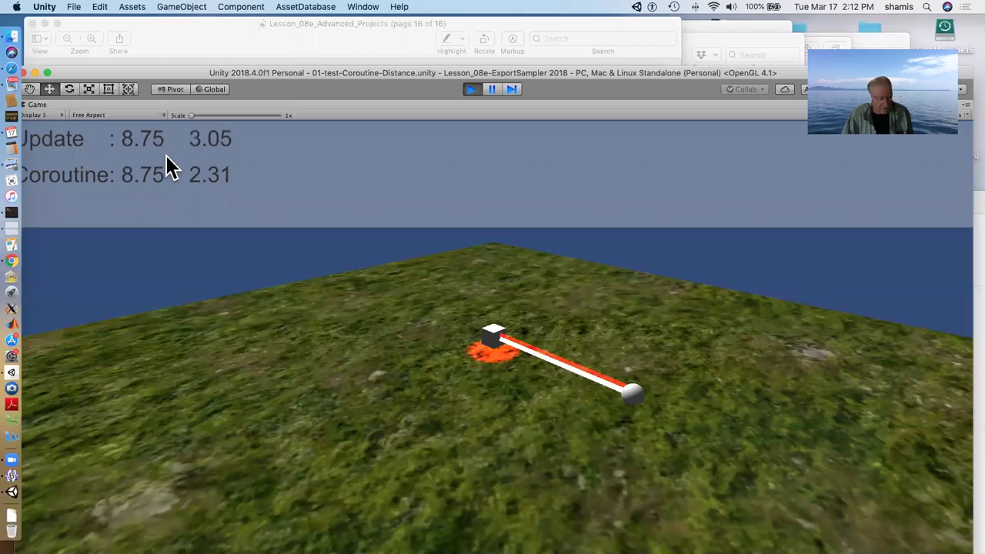
pyautogui.click(130, 176)
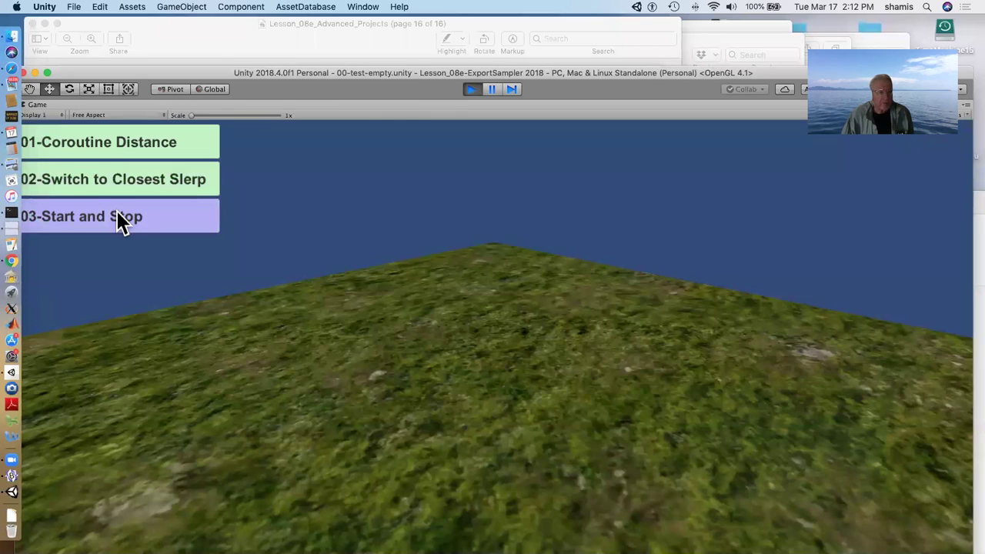
pyautogui.click(122, 220)
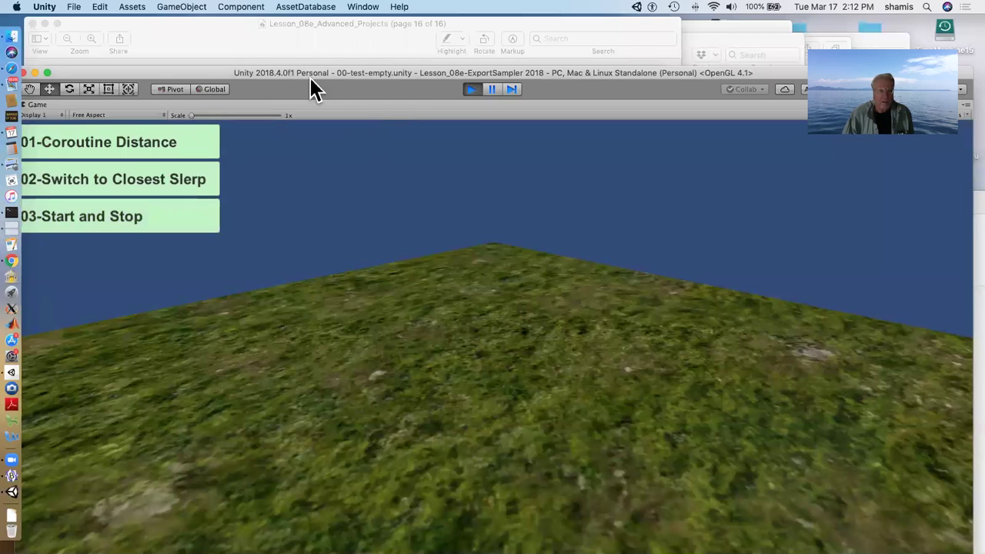
pyautogui.moveTo(264, 74); pyautogui.dragTo(271, 62)
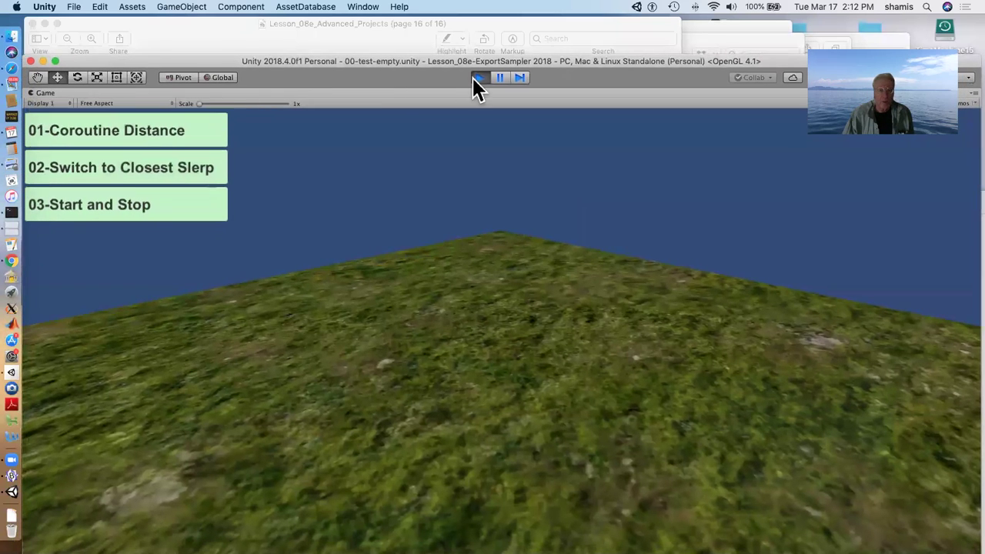
pyautogui.click(478, 78)
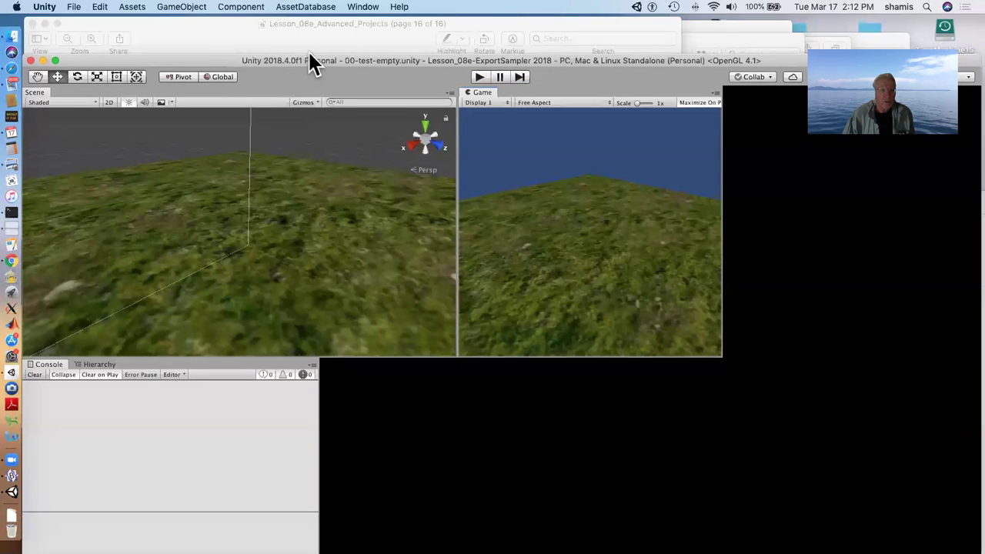
# Step: Run AssetDatabase > ExportExample to export the .unitypackage, then switch to Finder
pyautogui.moveTo(310, 66); pyautogui.dragTo(313, 33)
pyautogui.click(303, 7)
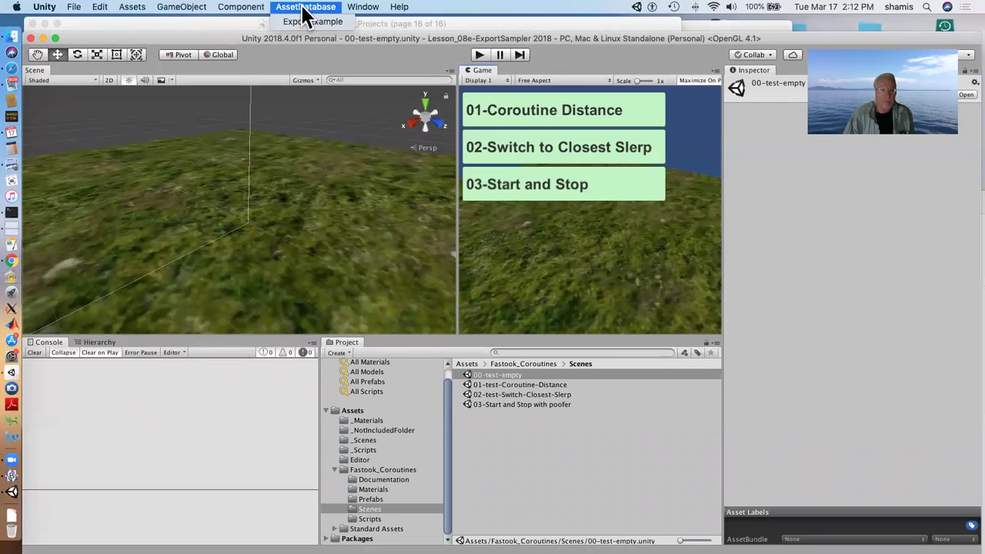
pyautogui.click(313, 21)
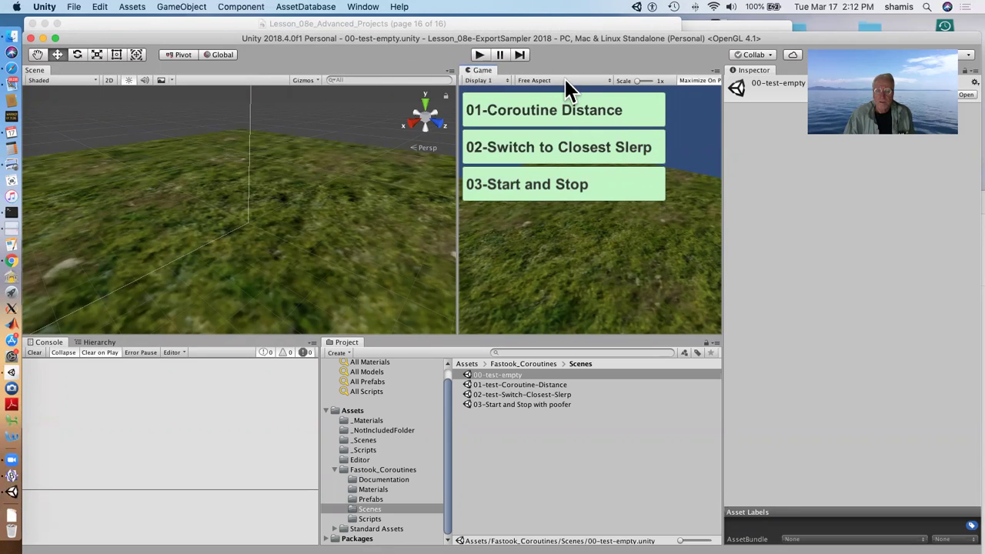
pyautogui.press('super+Tab')
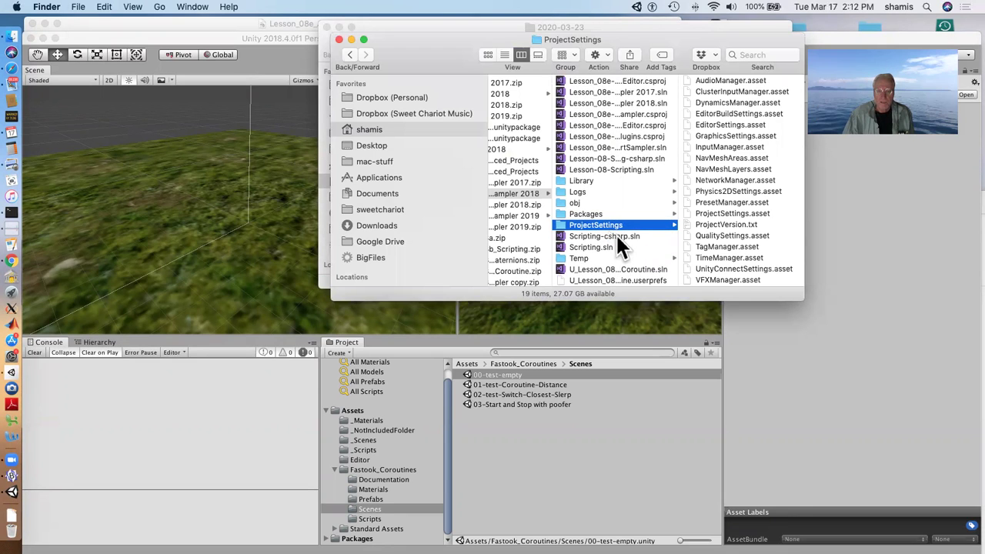
# Step: Go up to the project folder and select the 26.5 MB Fastook_Coroutines_2018.4.0.unitypackage
pyautogui.scroll(-3, 620, 231)
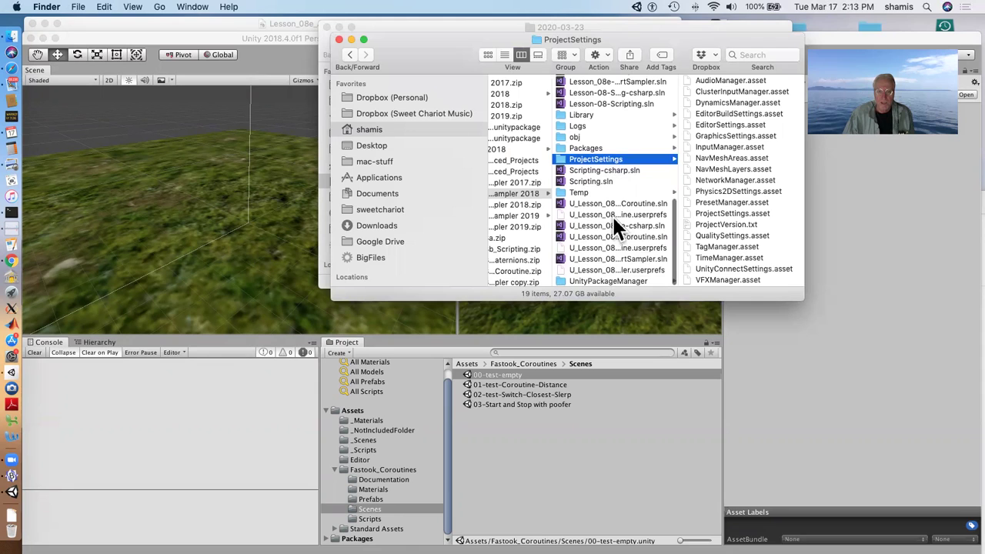
pyautogui.press('Left')
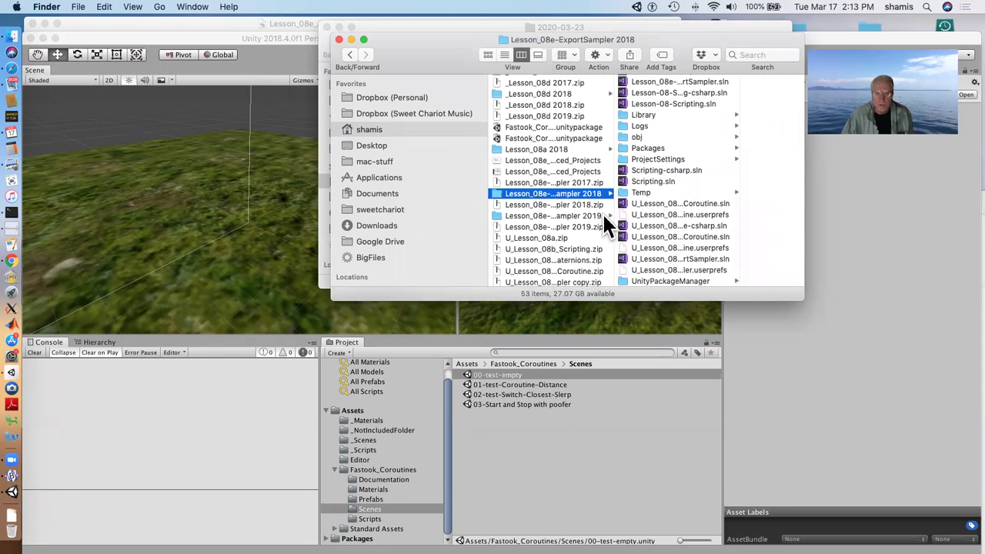
pyautogui.scroll(-1, 655, 200)
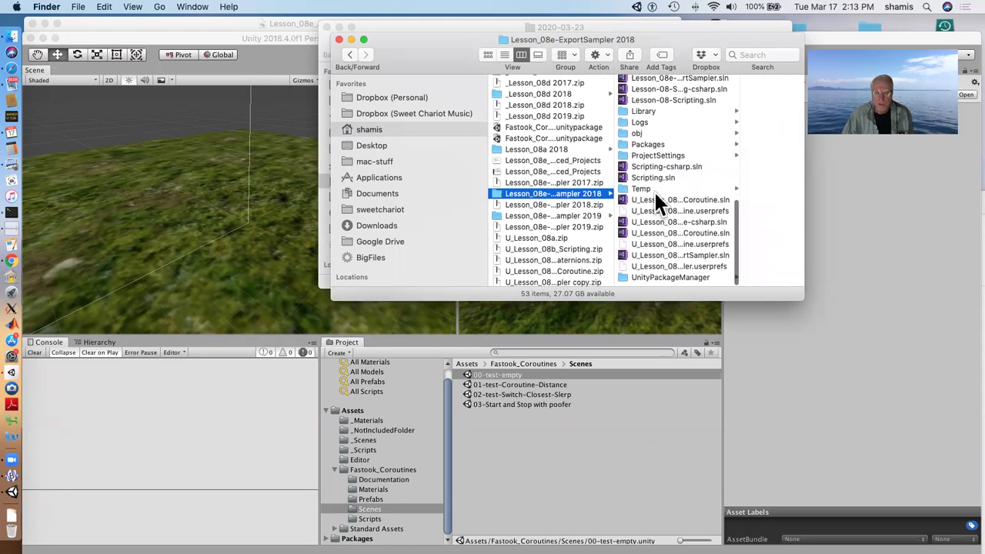
pyautogui.scroll(1, 656, 197)
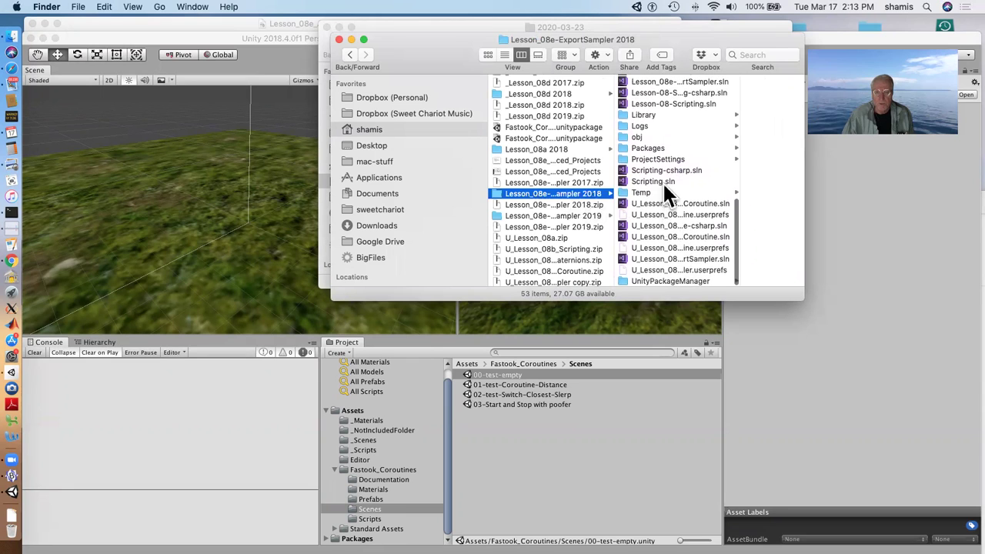
pyautogui.scroll(10, 664, 191)
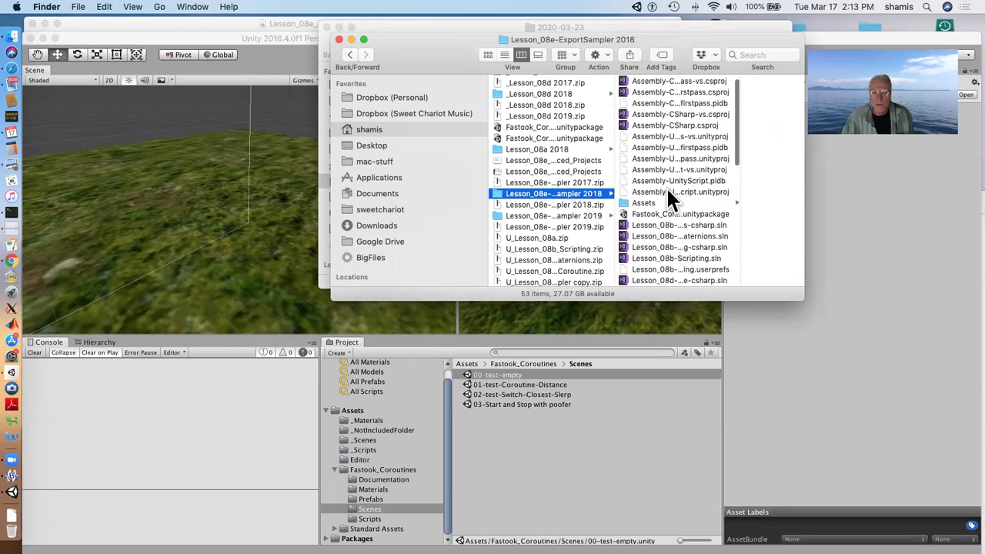
pyautogui.click(664, 212)
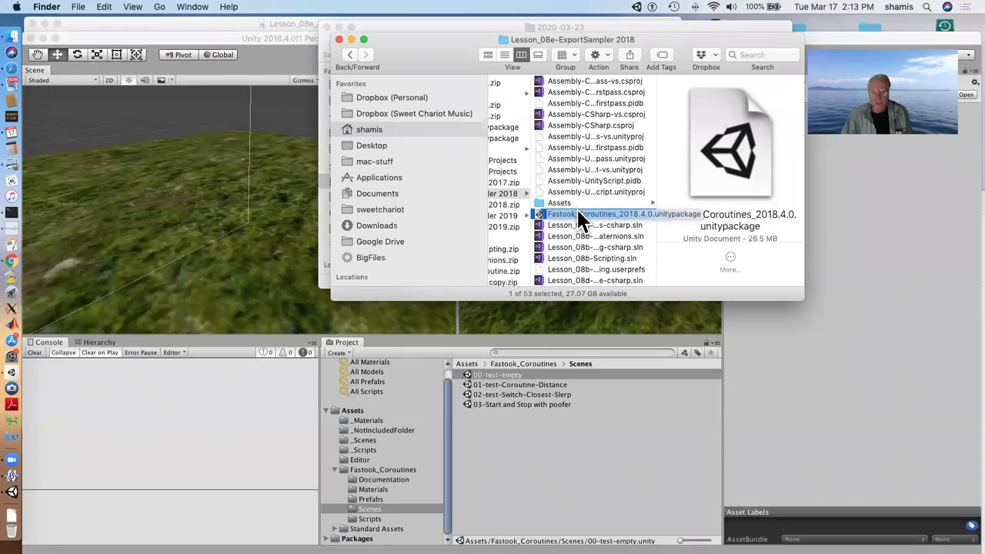
# Step: Return to the Unity editor showing the 00-test-empty scene with its three coroutine demo menu buttons
pyautogui.click(284, 211)
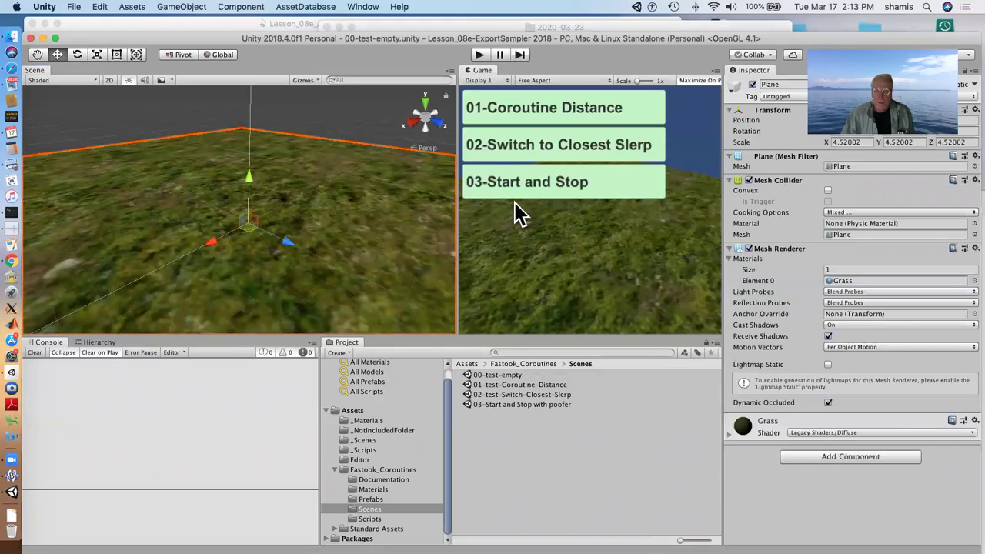